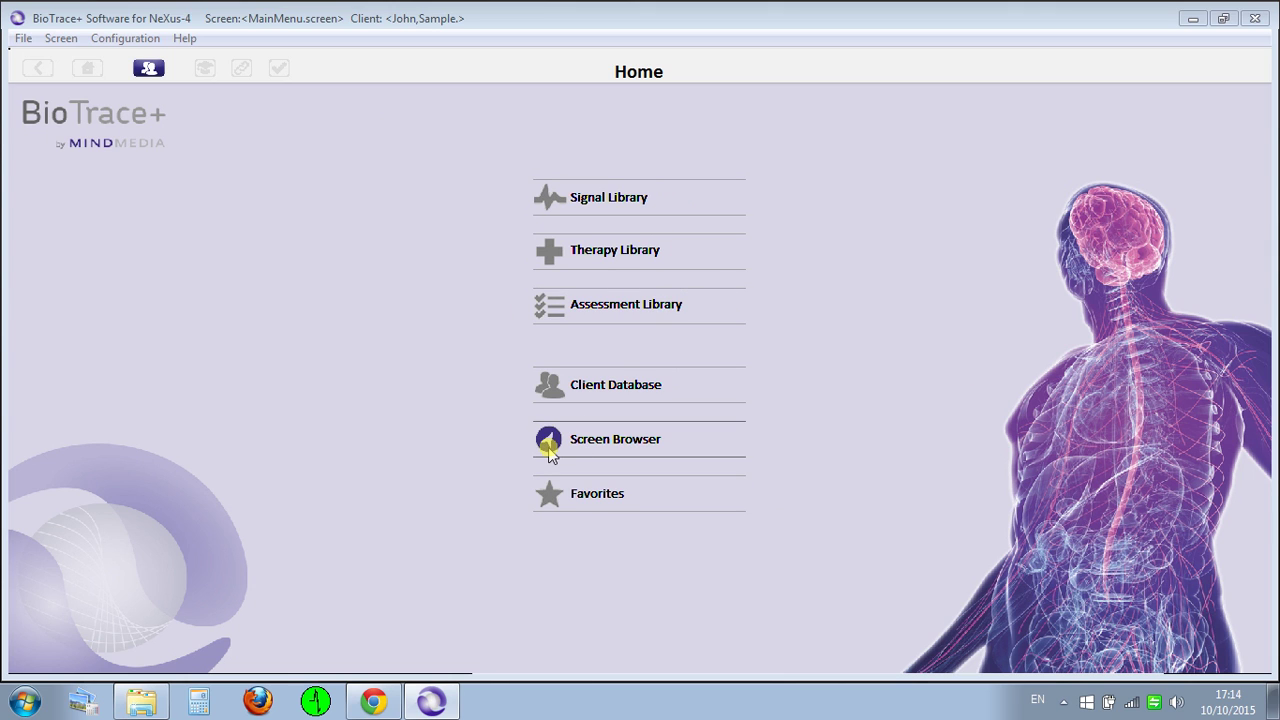
Open the Signal Library from the BioTrace+ Home screen
click(547, 215)
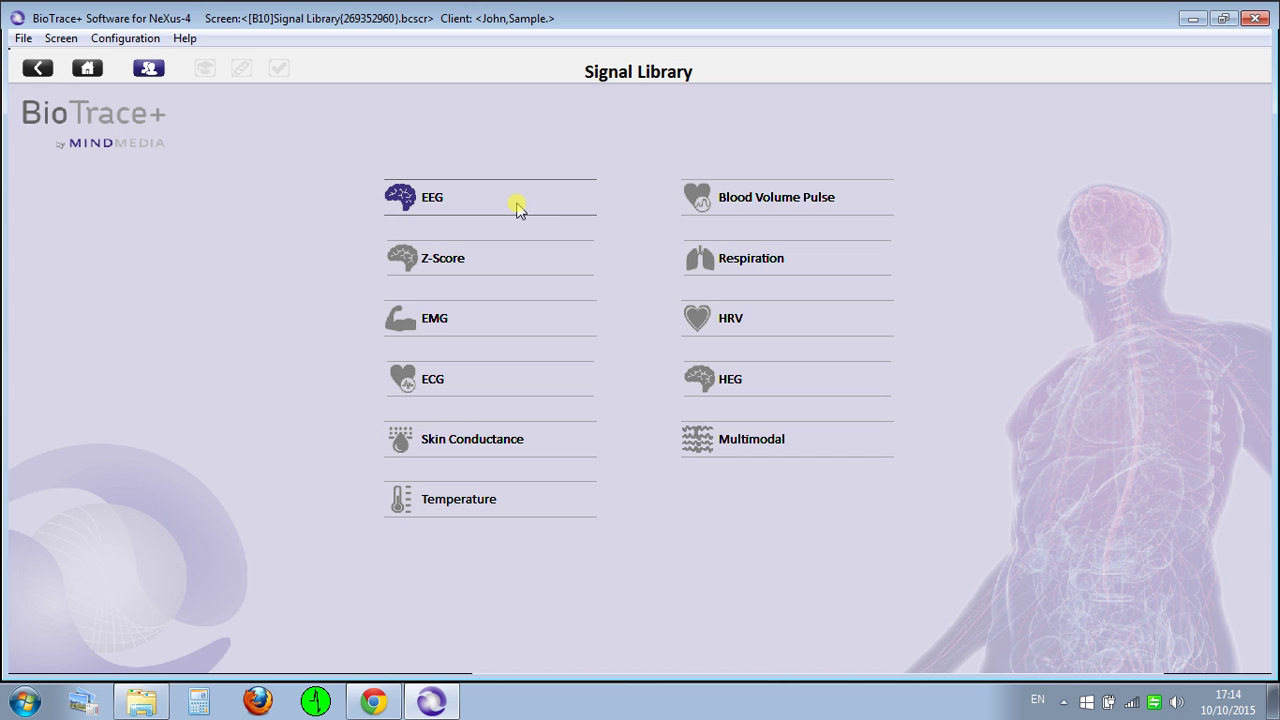
Open the EEG category to list its training screens
click(517, 205)
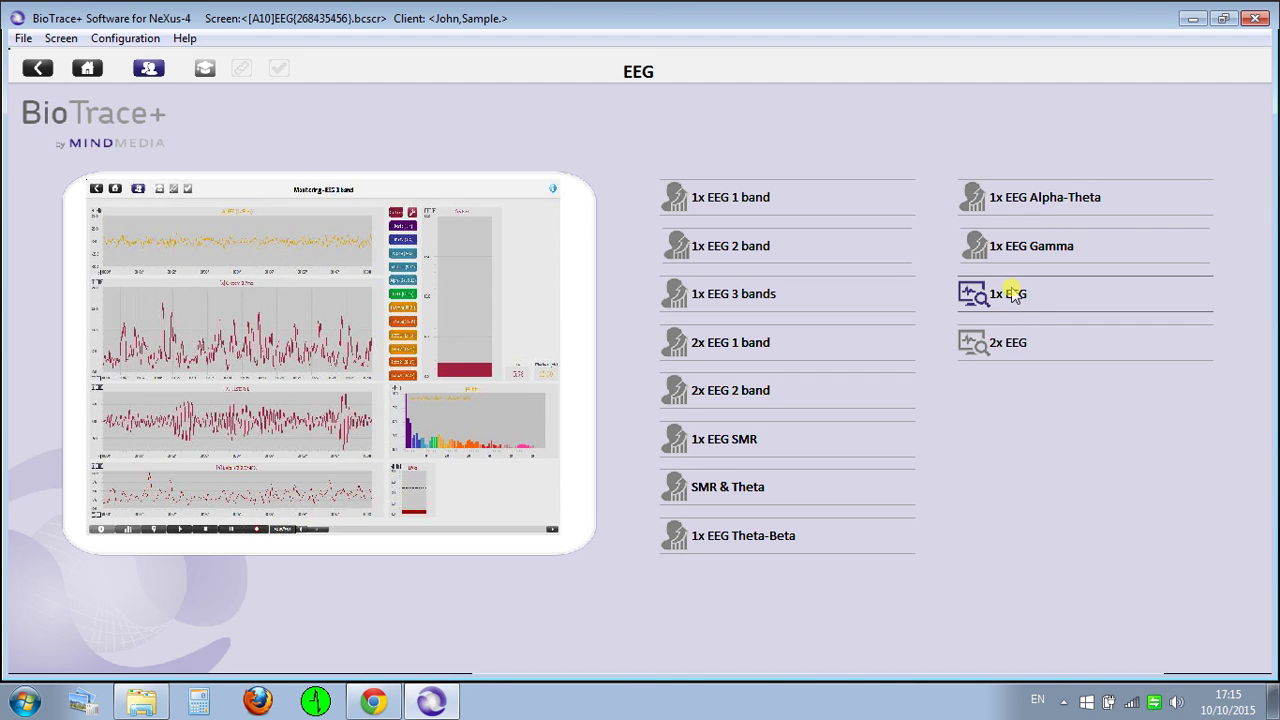
Open the 1x EEG 1 band screen and set its trained band to Beta 2 (18-23 Hz)
click(818, 199)
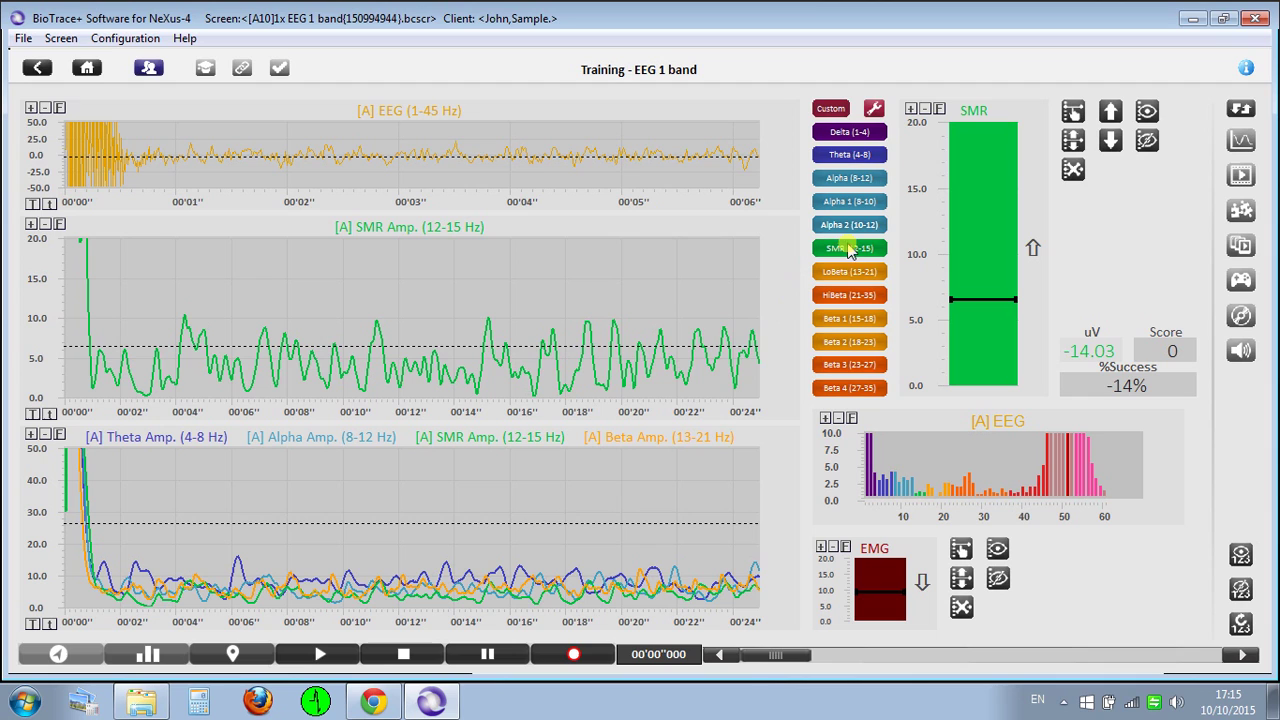
click(849, 292)
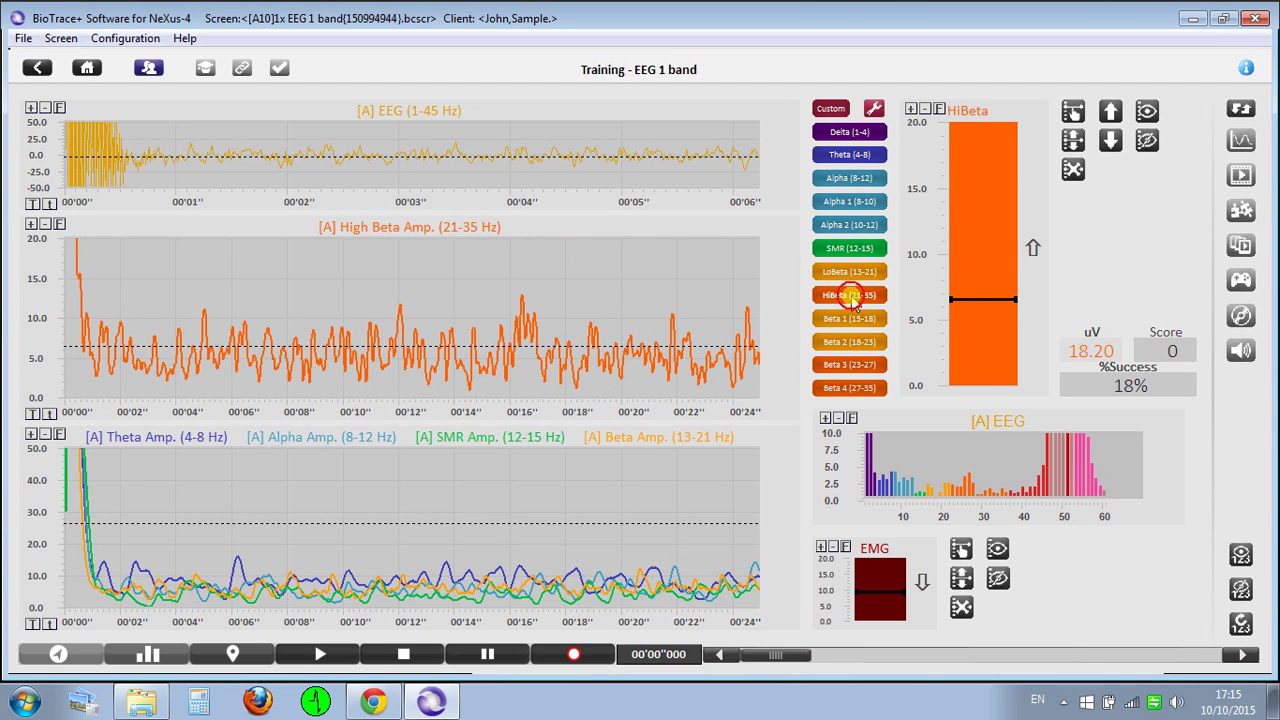
click(849, 342)
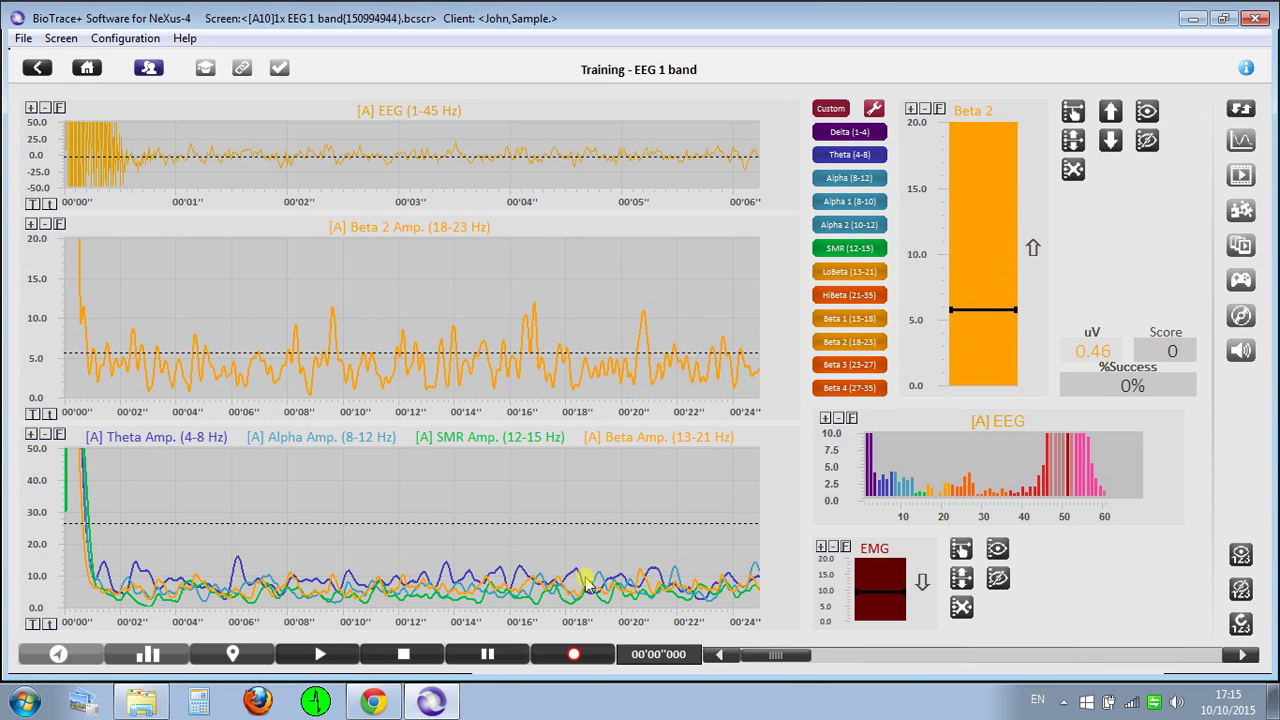
Start the live EEG session and switch the trained band to Beta 1 (15-18 Hz)
click(338, 654)
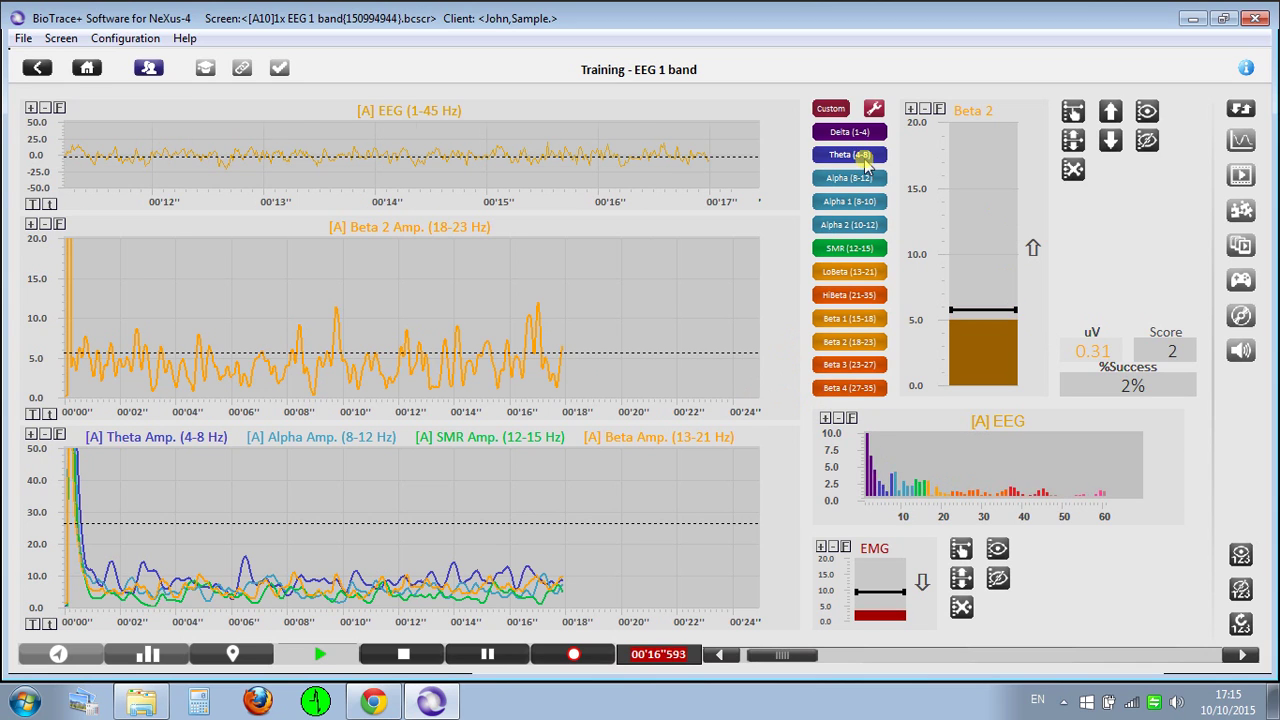
click(845, 391)
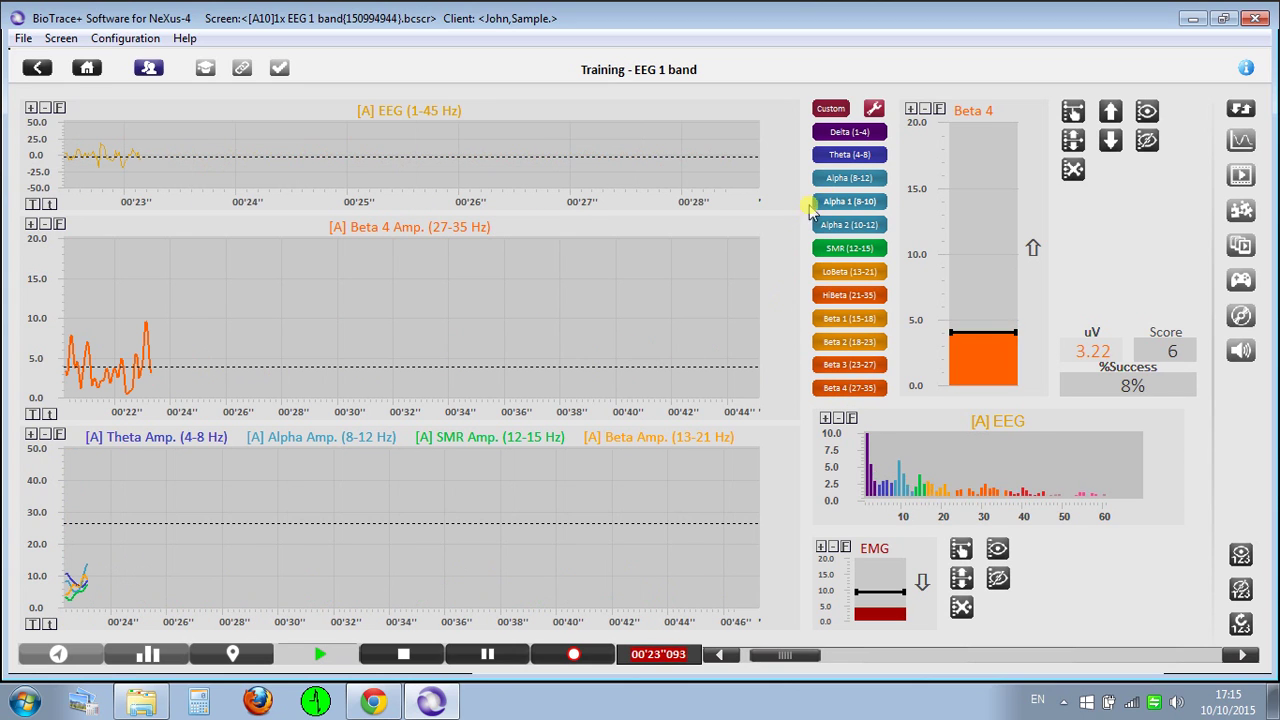
click(858, 324)
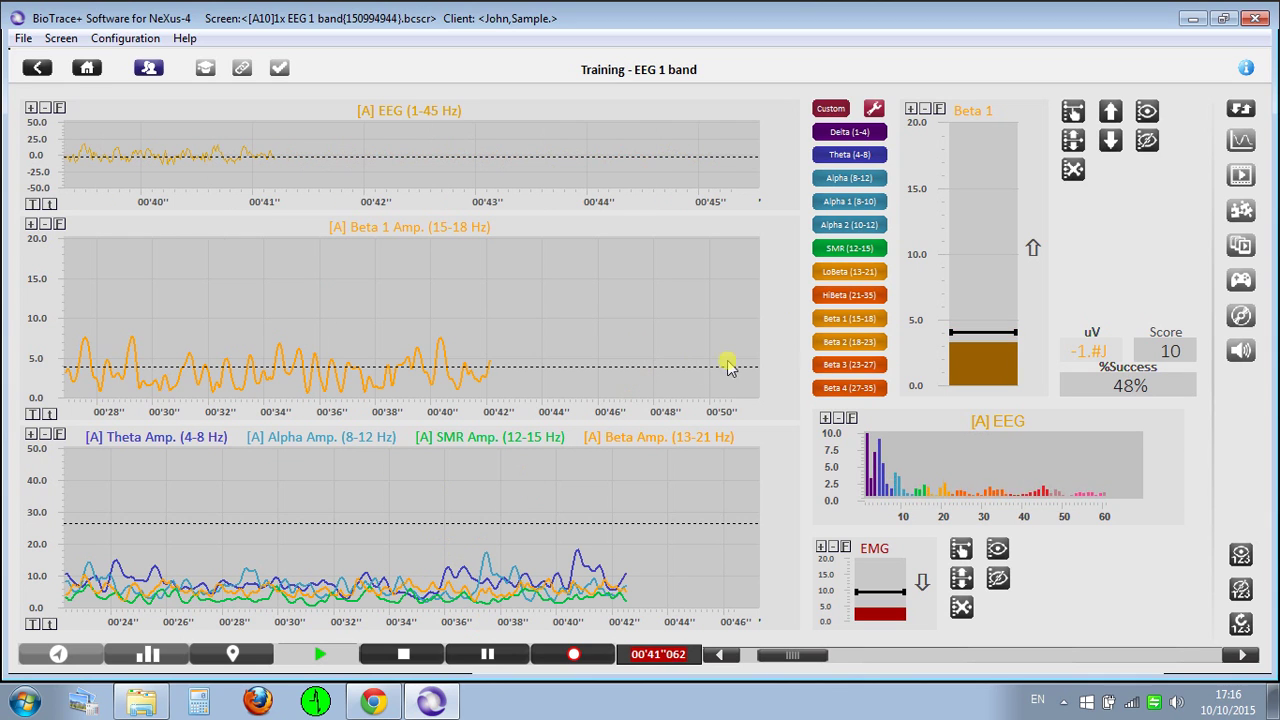
Drag the Beta 1 reward threshold up from about 4 to about 6
click(1073, 112)
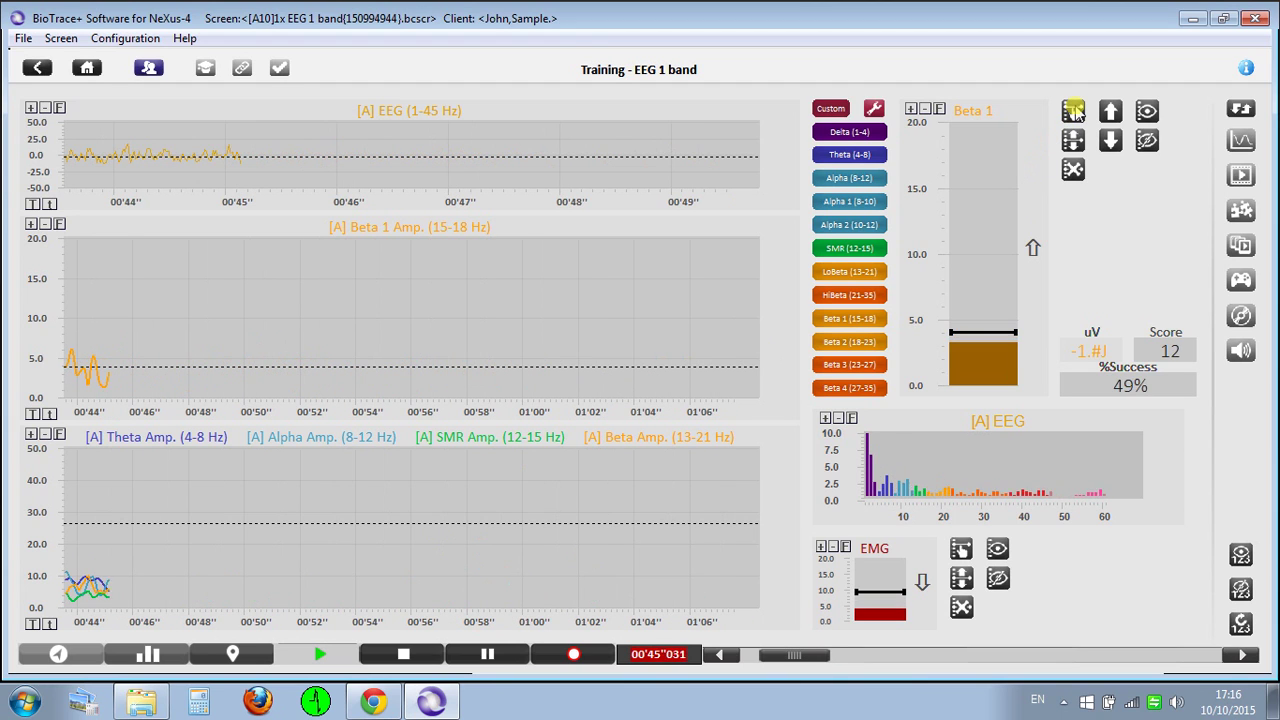
click(1073, 112)
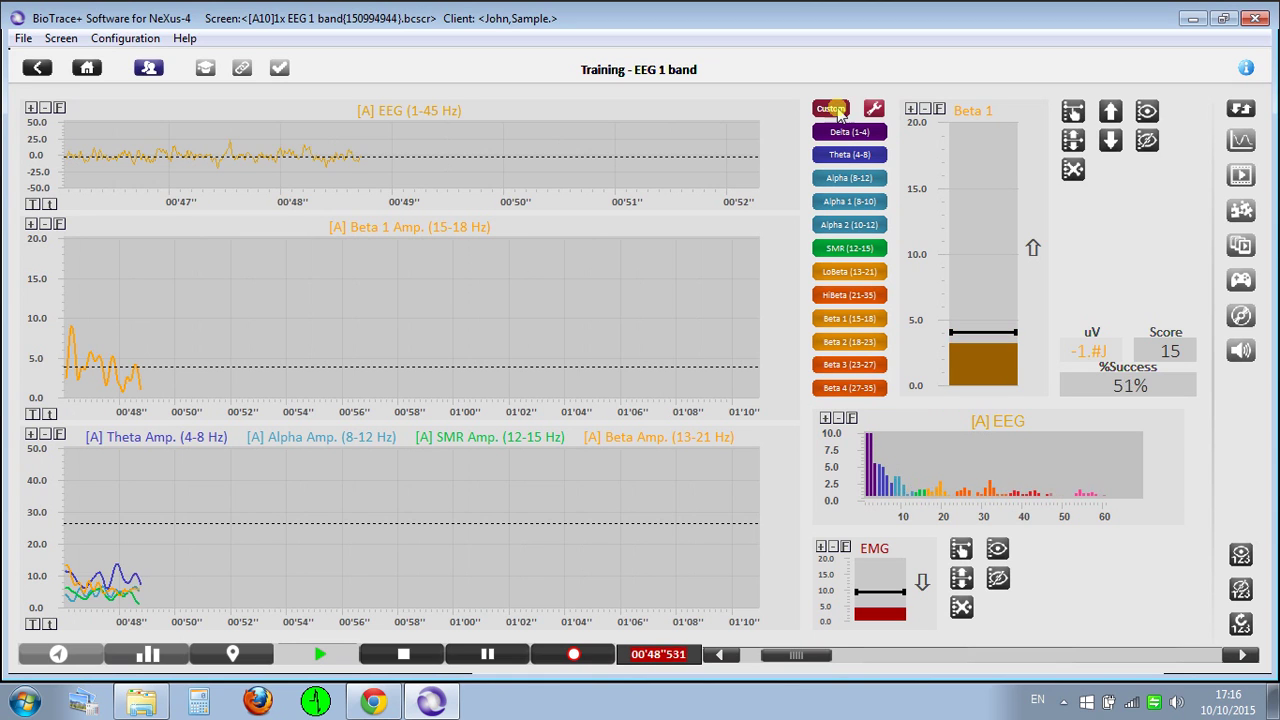
click(836, 112)
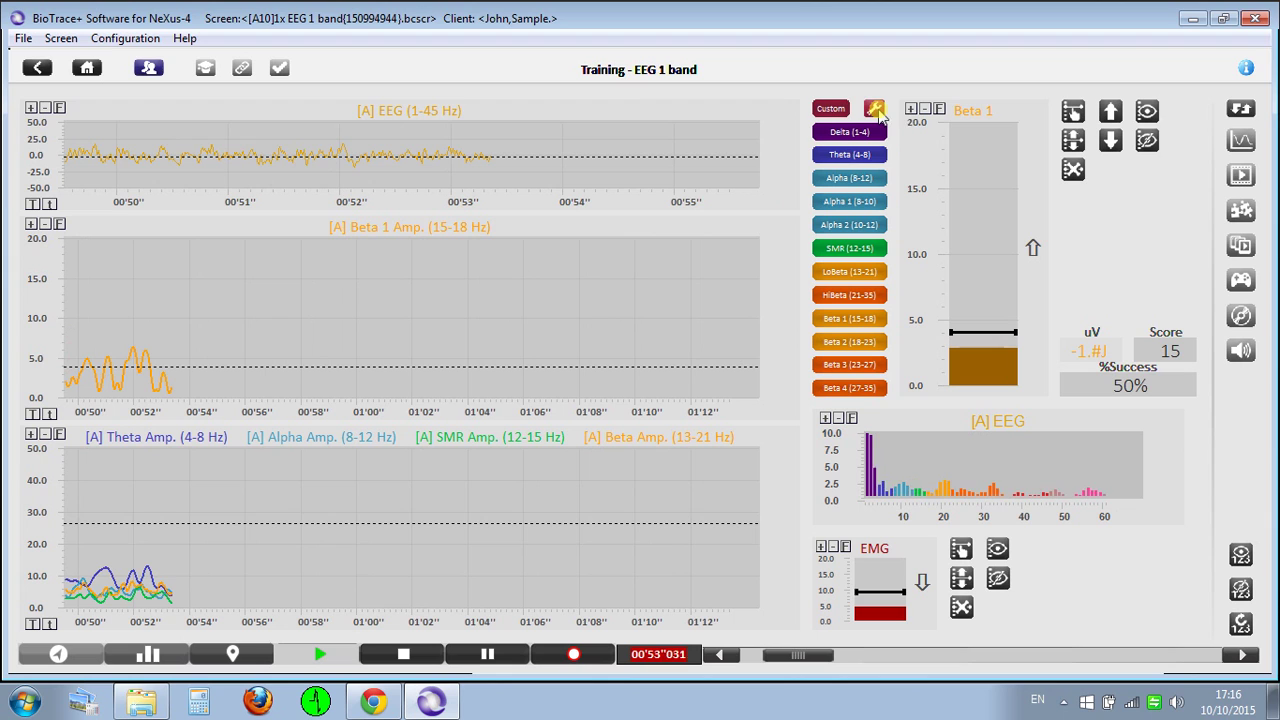
mouse_move(980, 294)
mouse_down()
mouse_move(986, 228)
mouse_move(981, 306)
mouse_up()
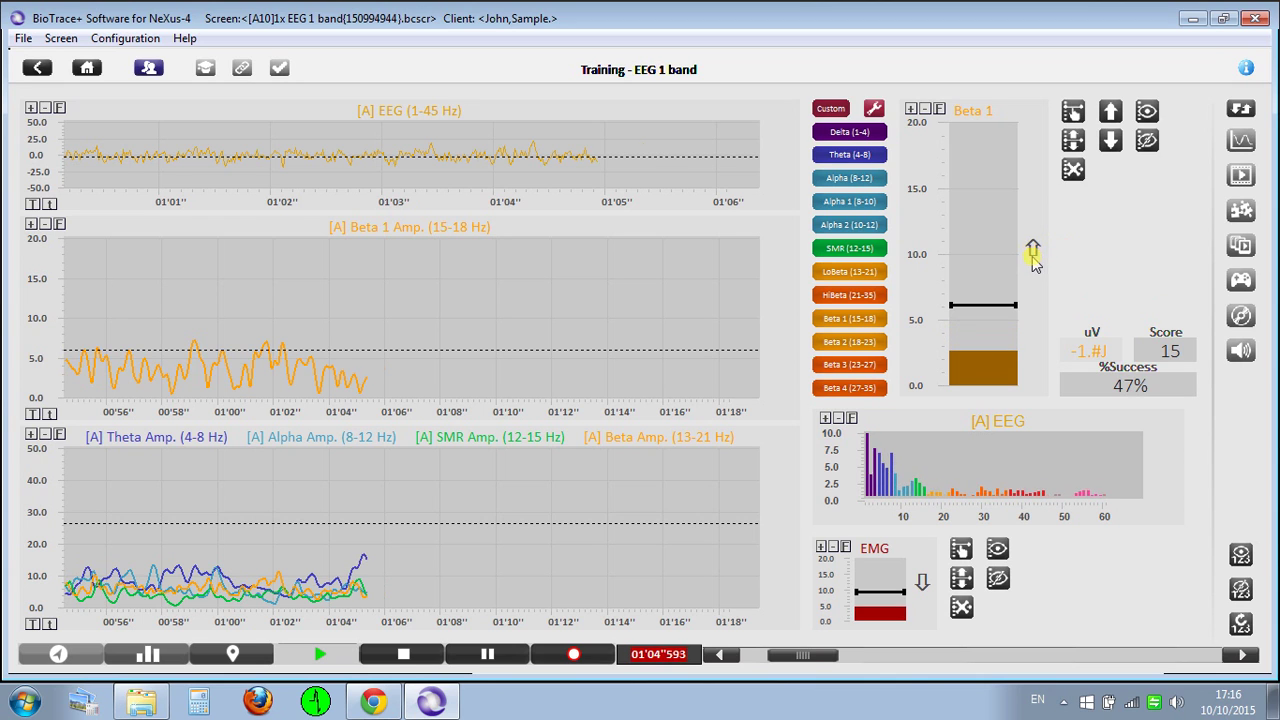
click(1073, 112)
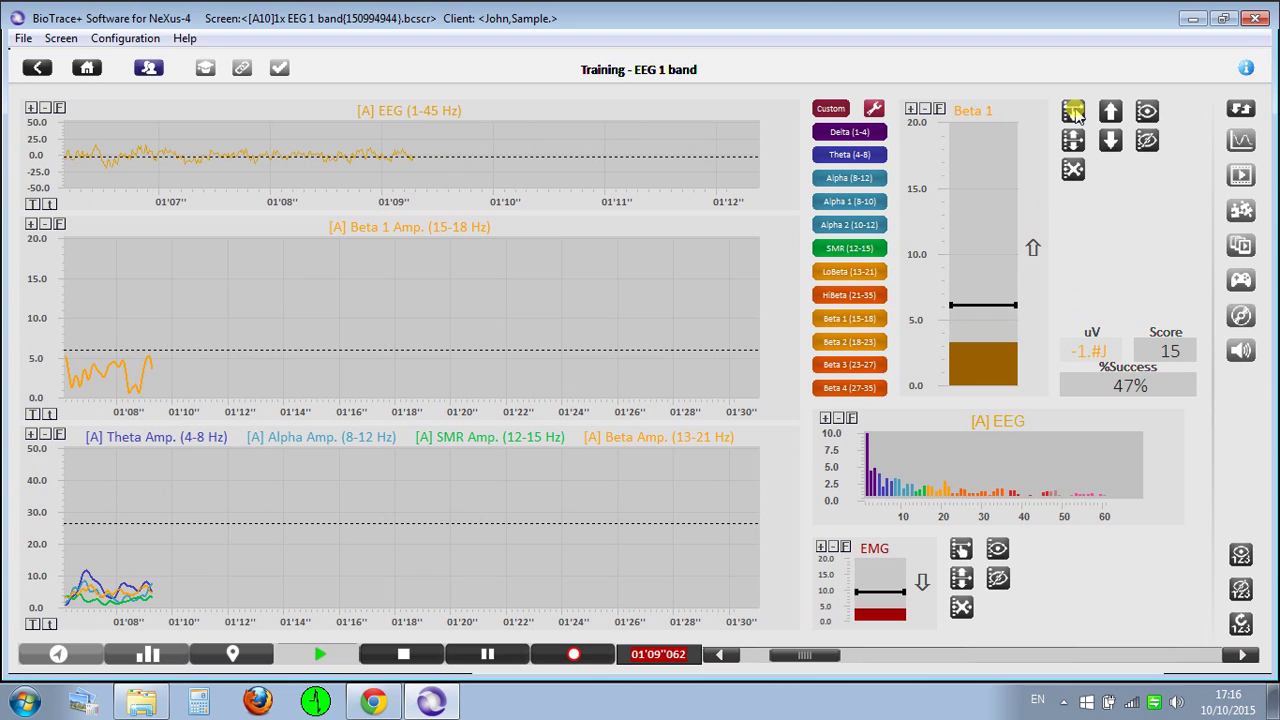
click(1073, 113)
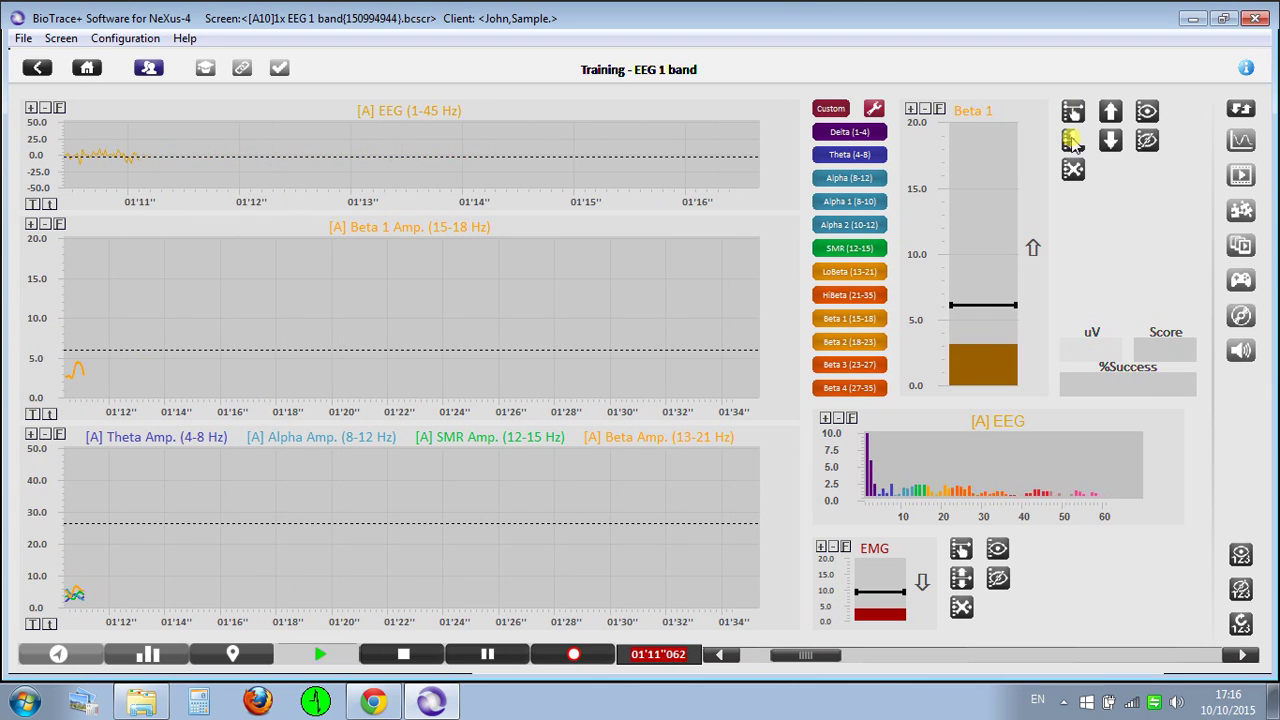
click(1073, 141)
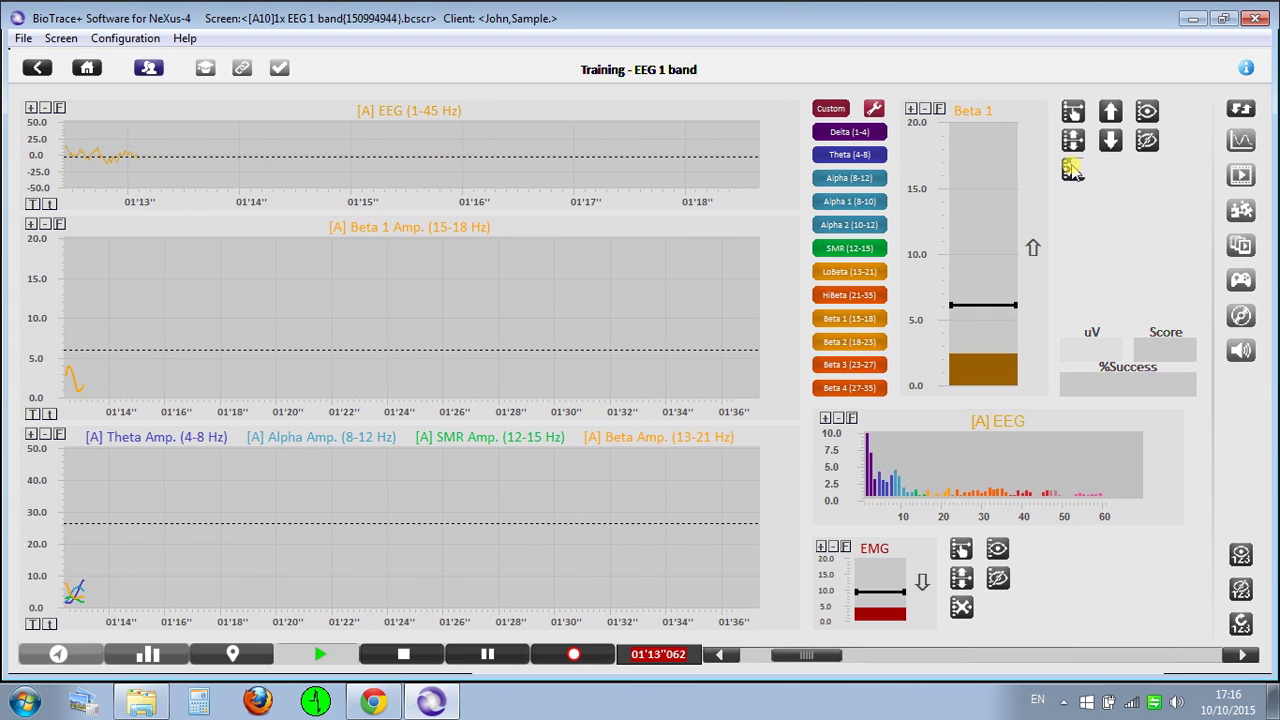
click(1072, 170)
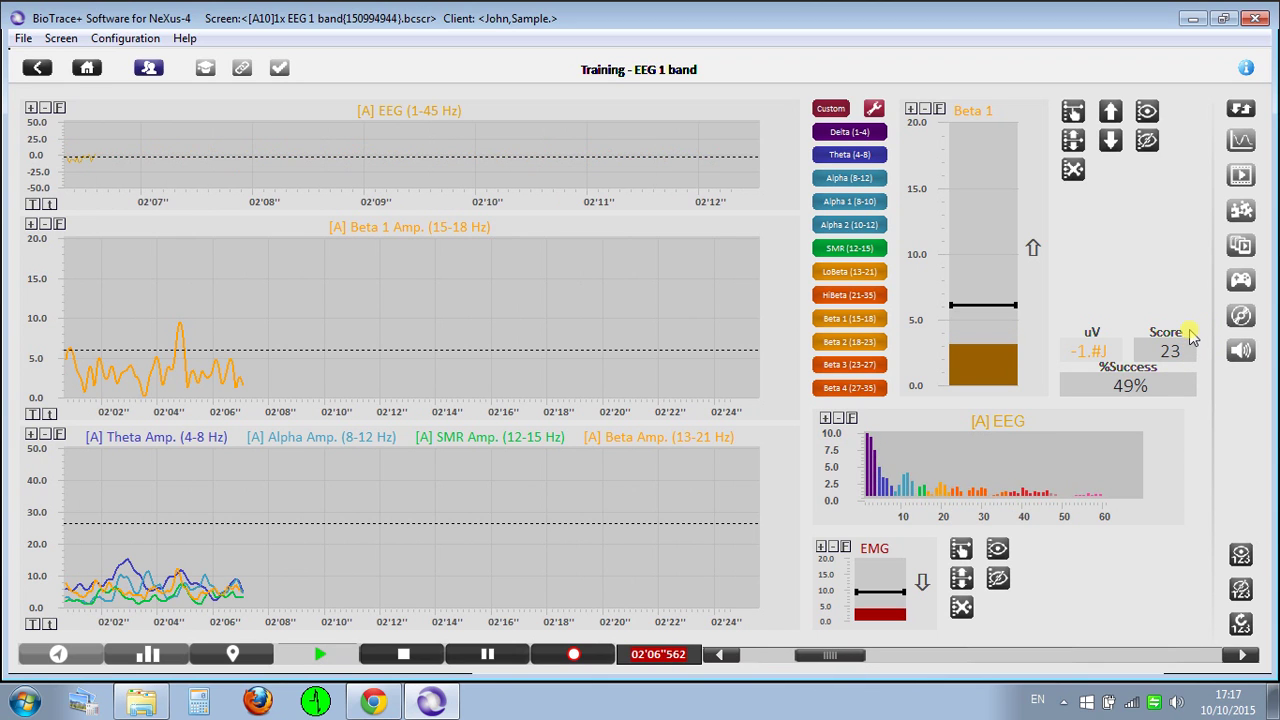
click(1240, 318)
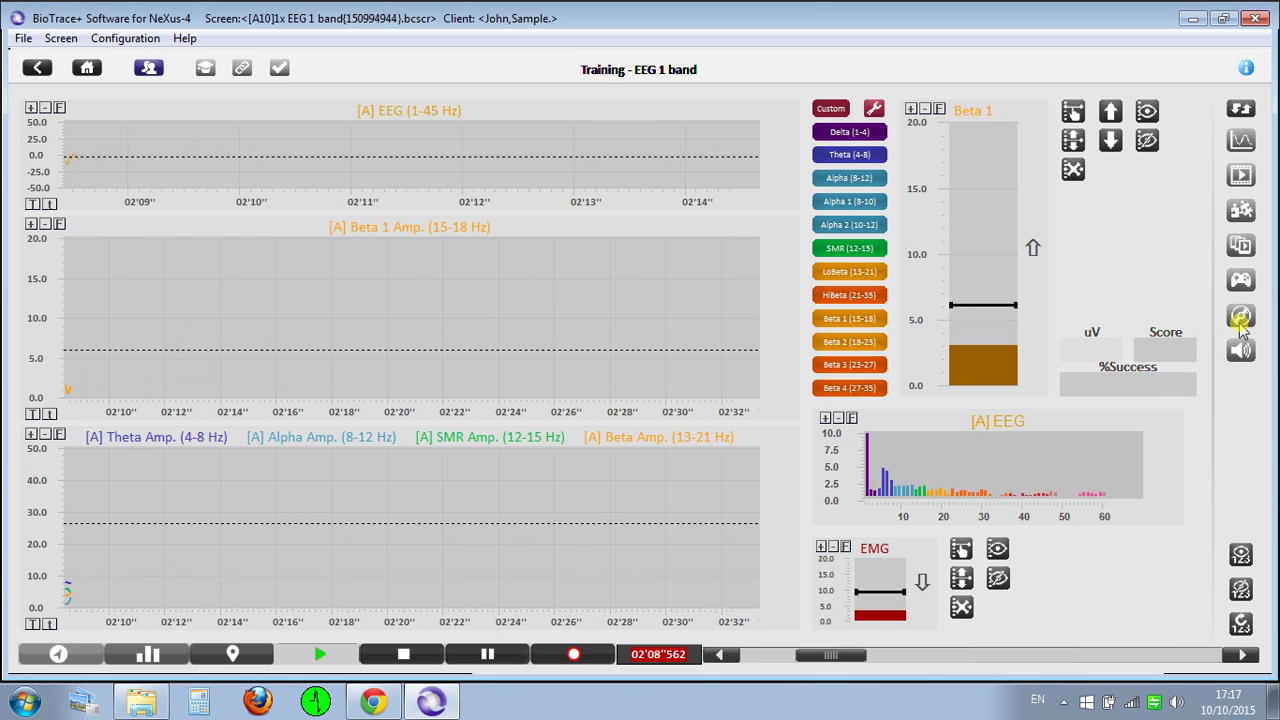
click(1240, 318)
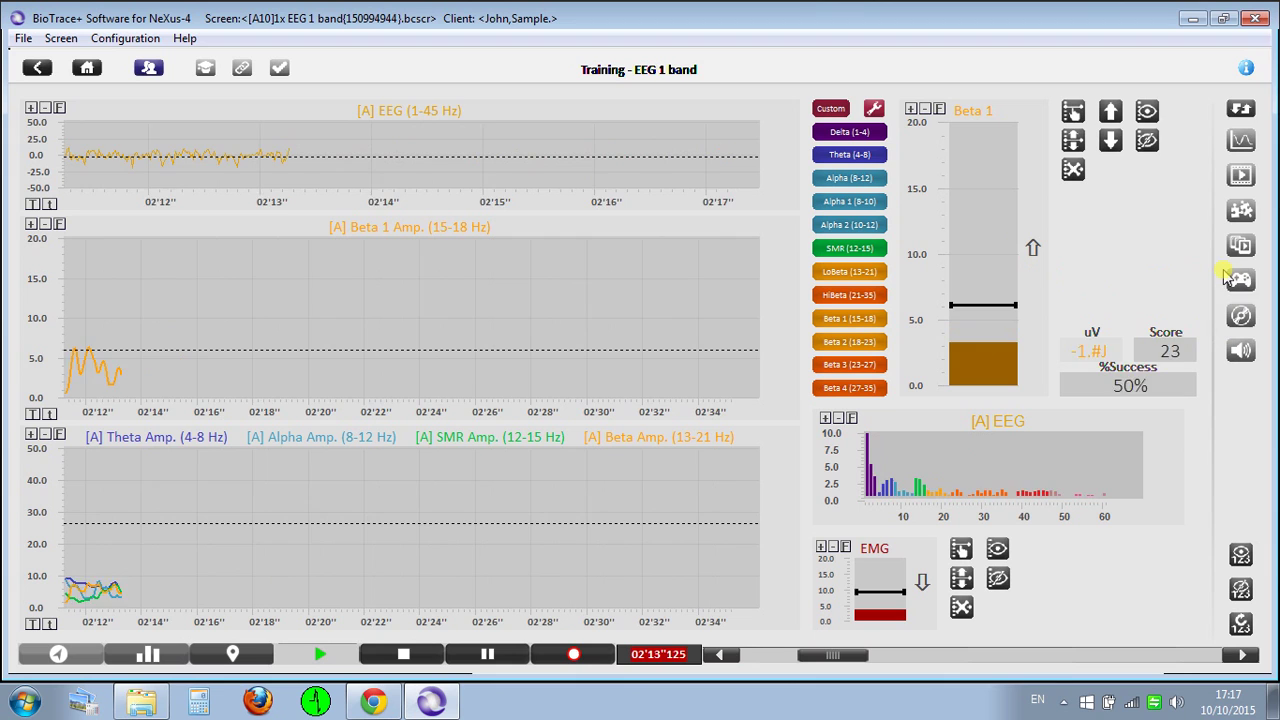
click(1240, 282)
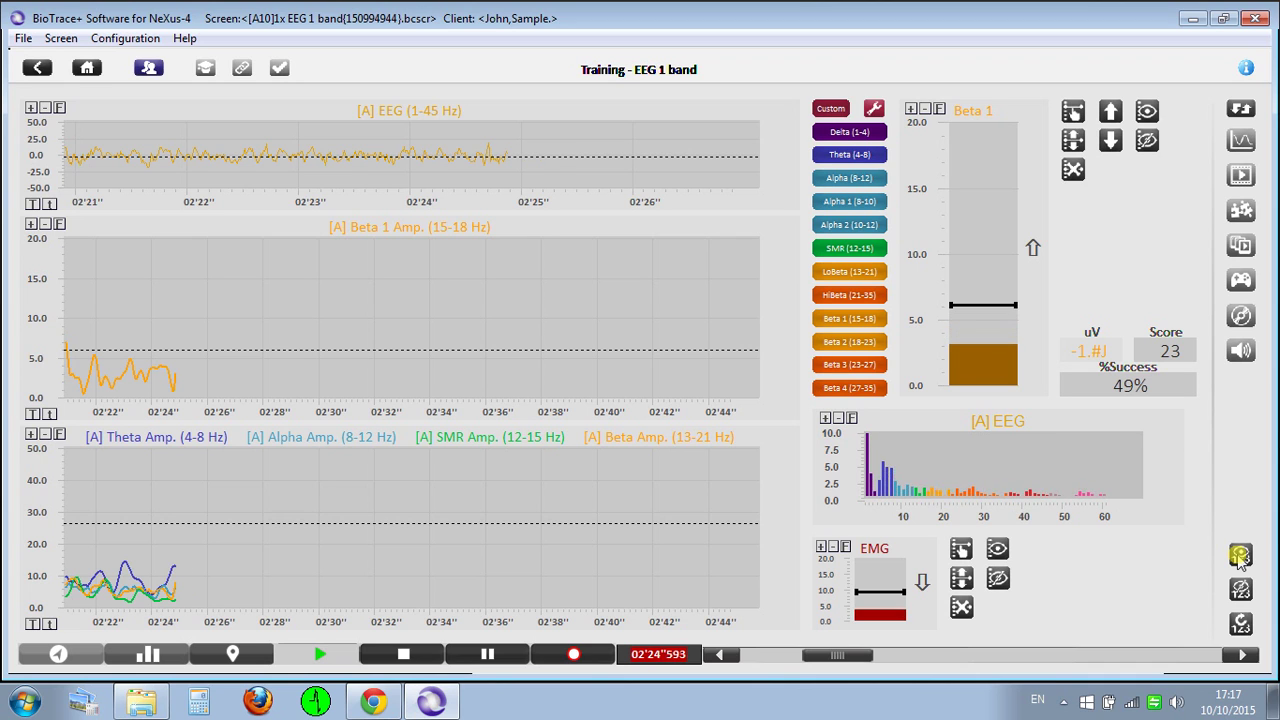
click(1240, 556)
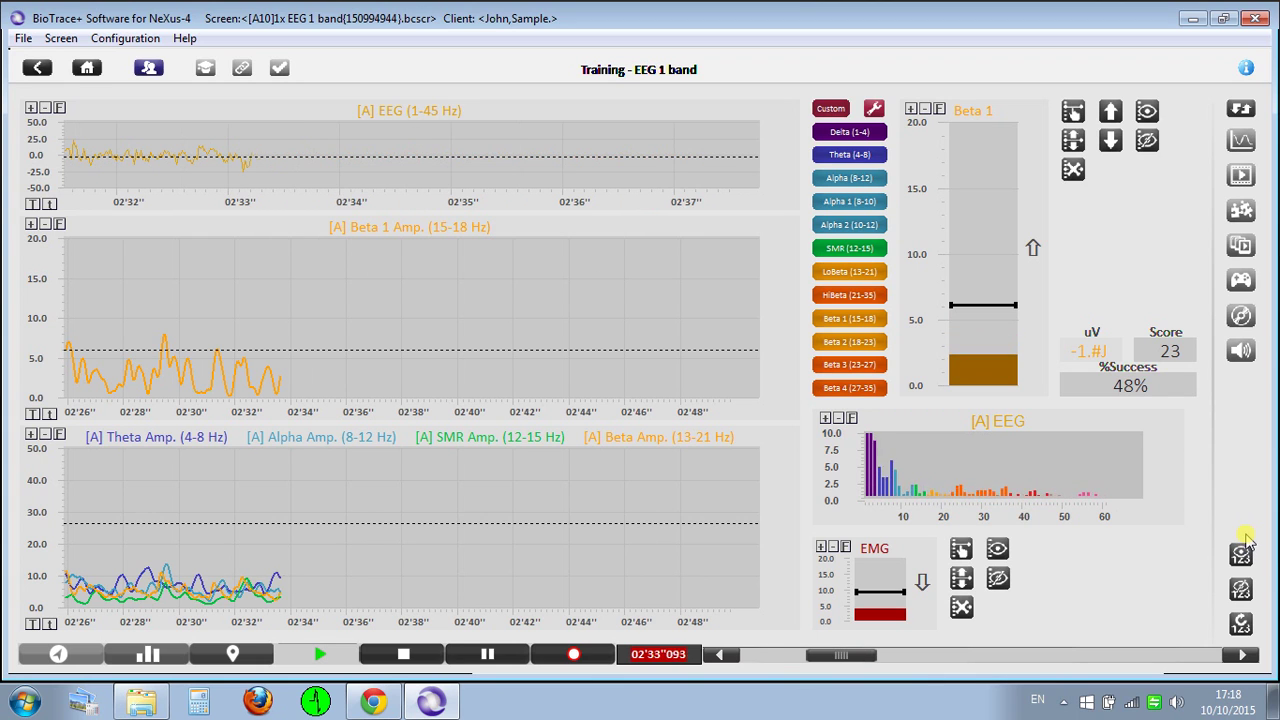
click(1240, 590)
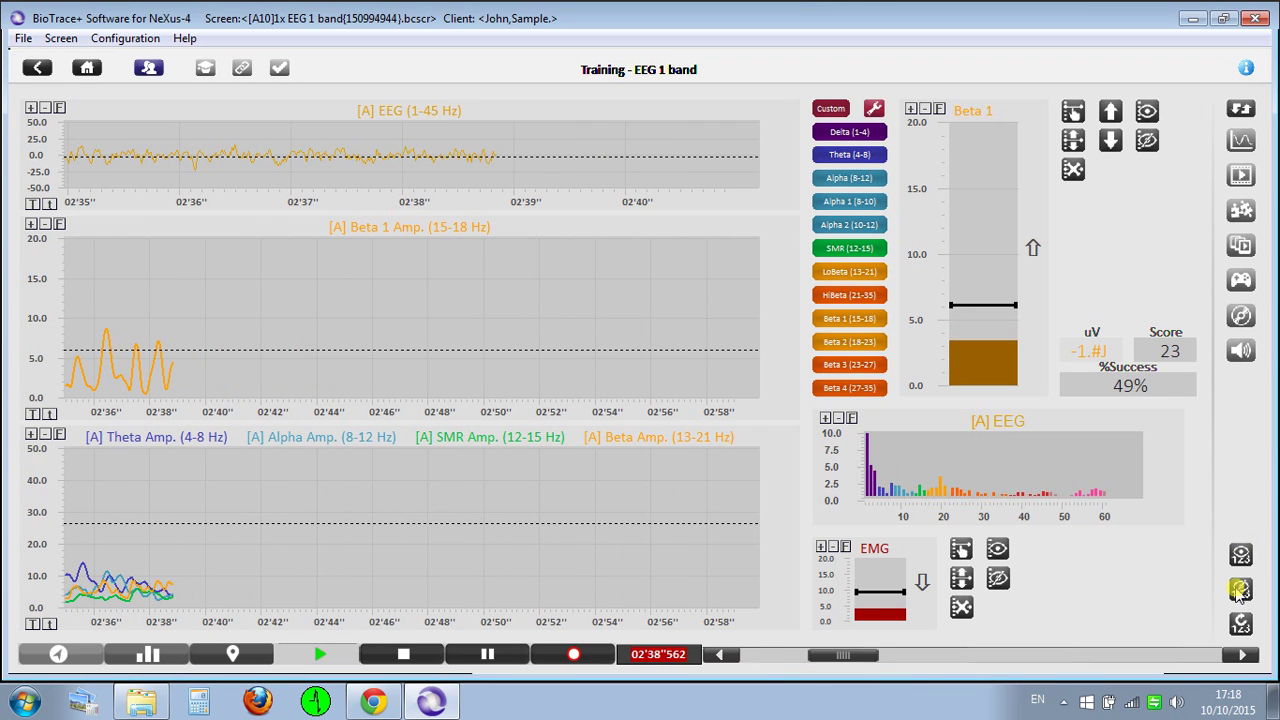
click(1240, 590)
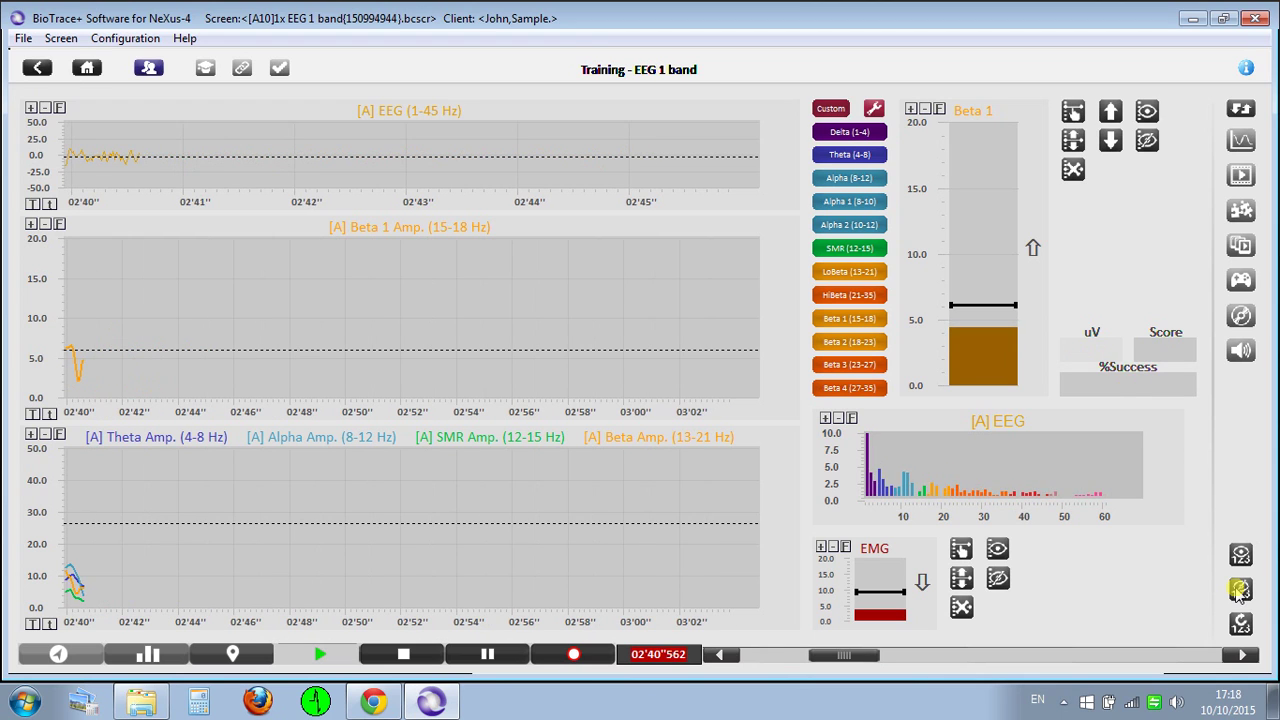
click(1240, 590)
click(1240, 590)
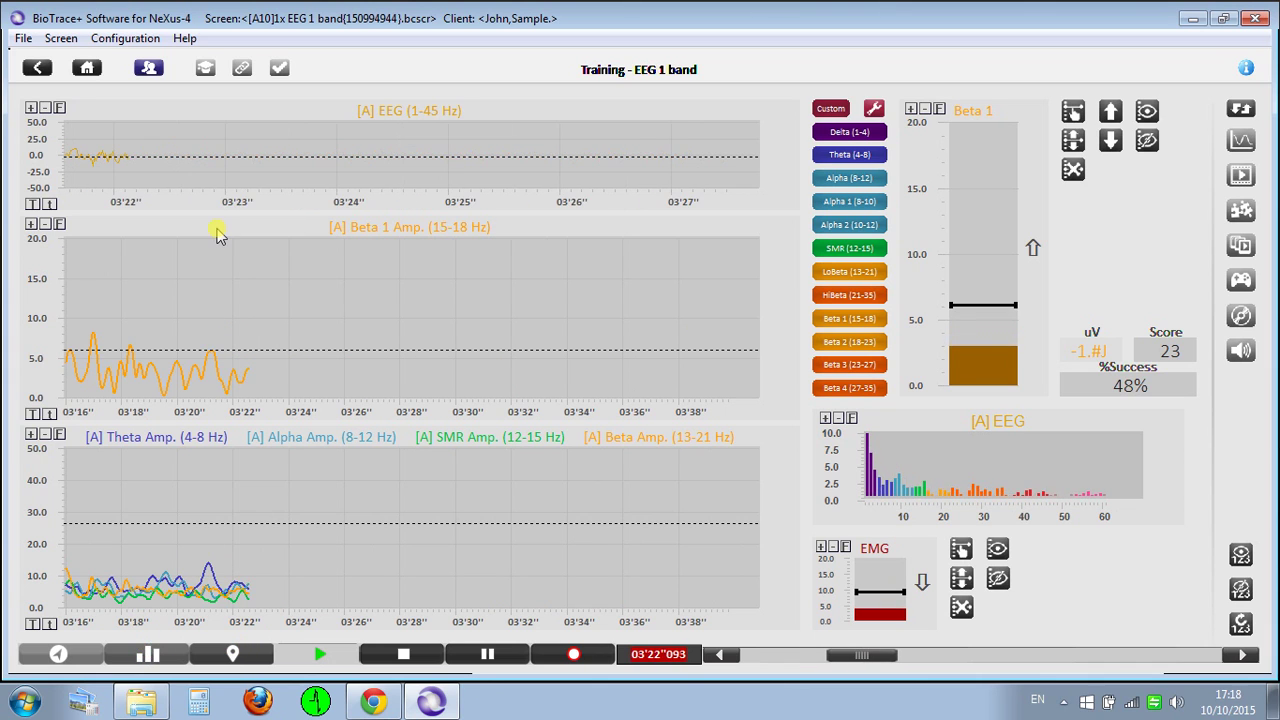
Open the 1x EEG 3 bands screen; first bar rewards rising amplitude, second bar falling
click(35, 67)
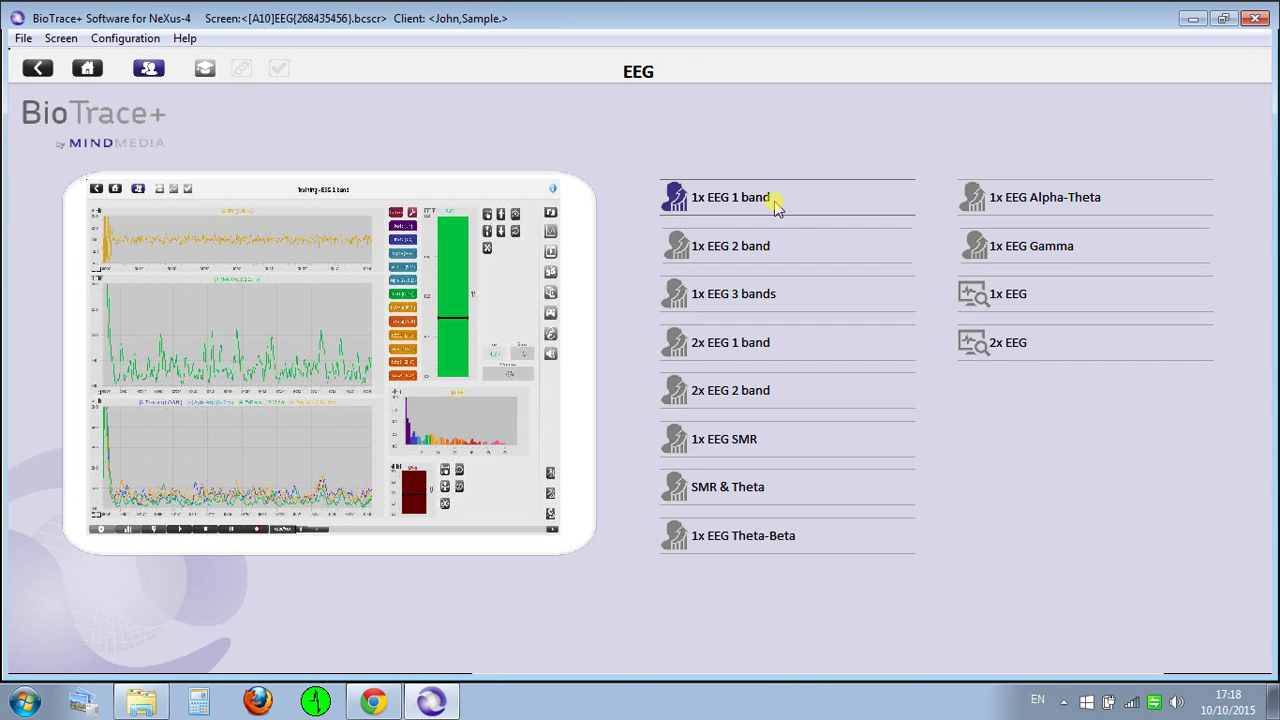
click(771, 303)
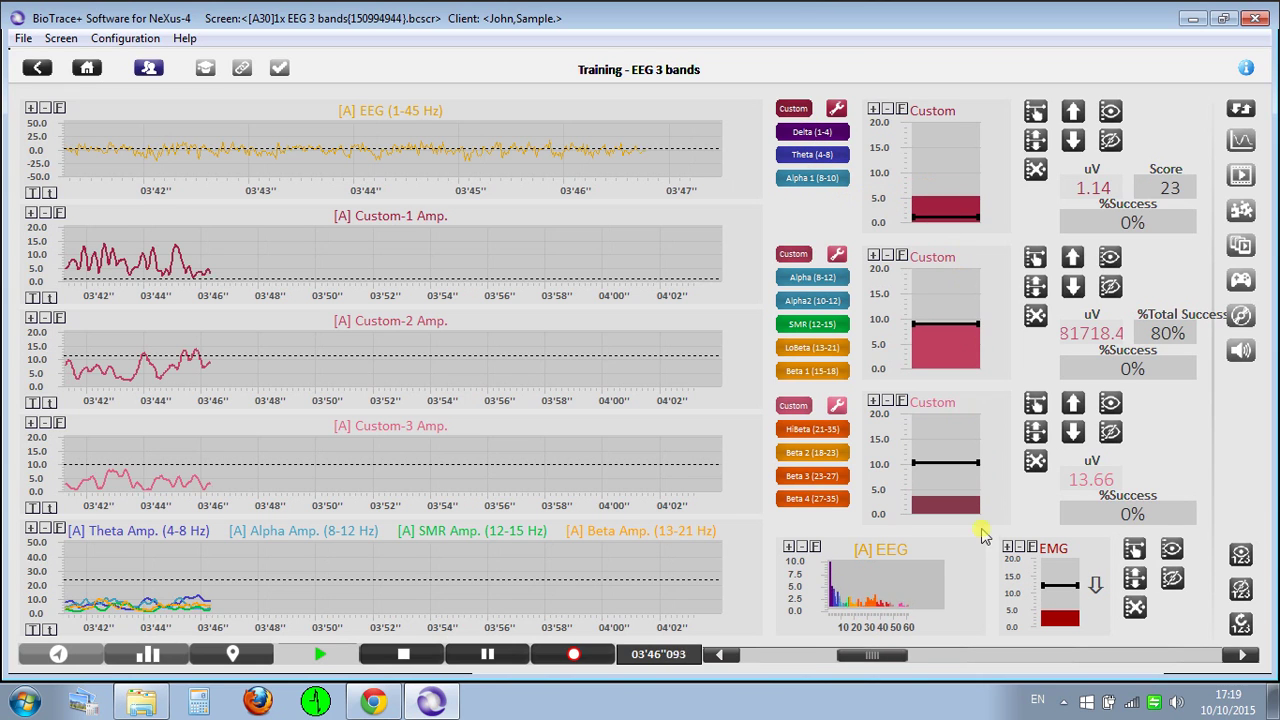
click(1036, 318)
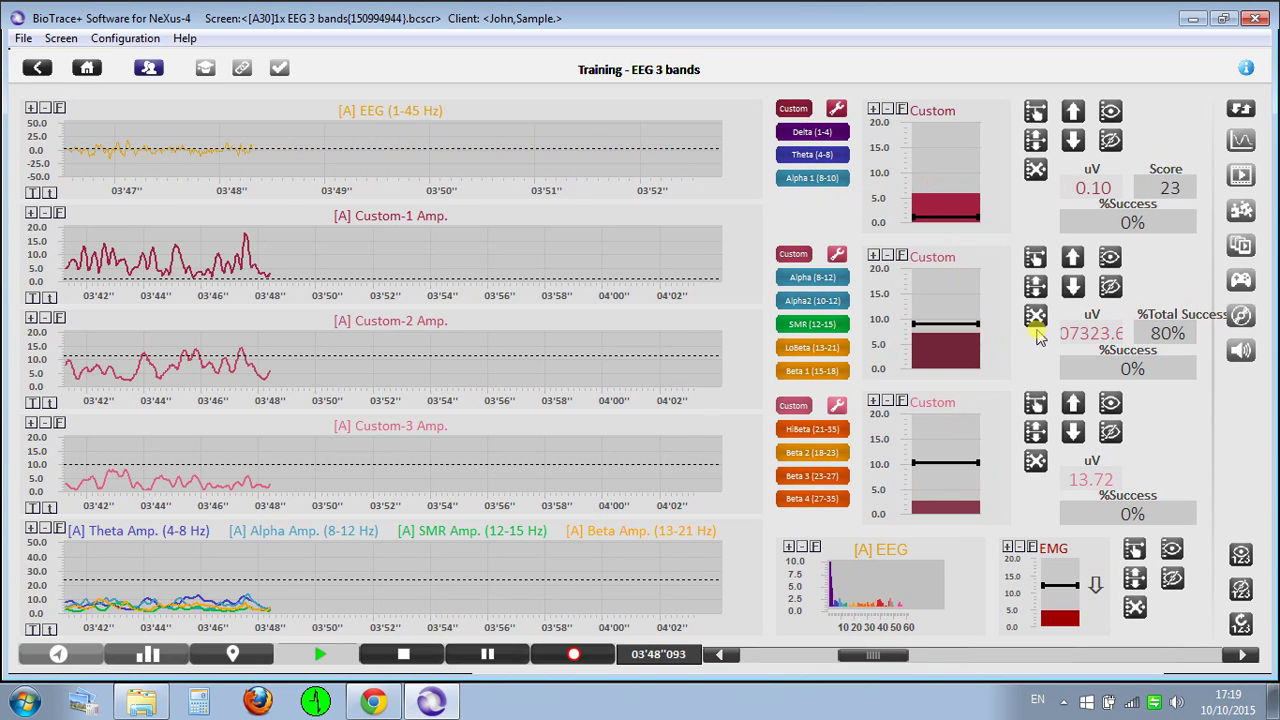
click(950, 201)
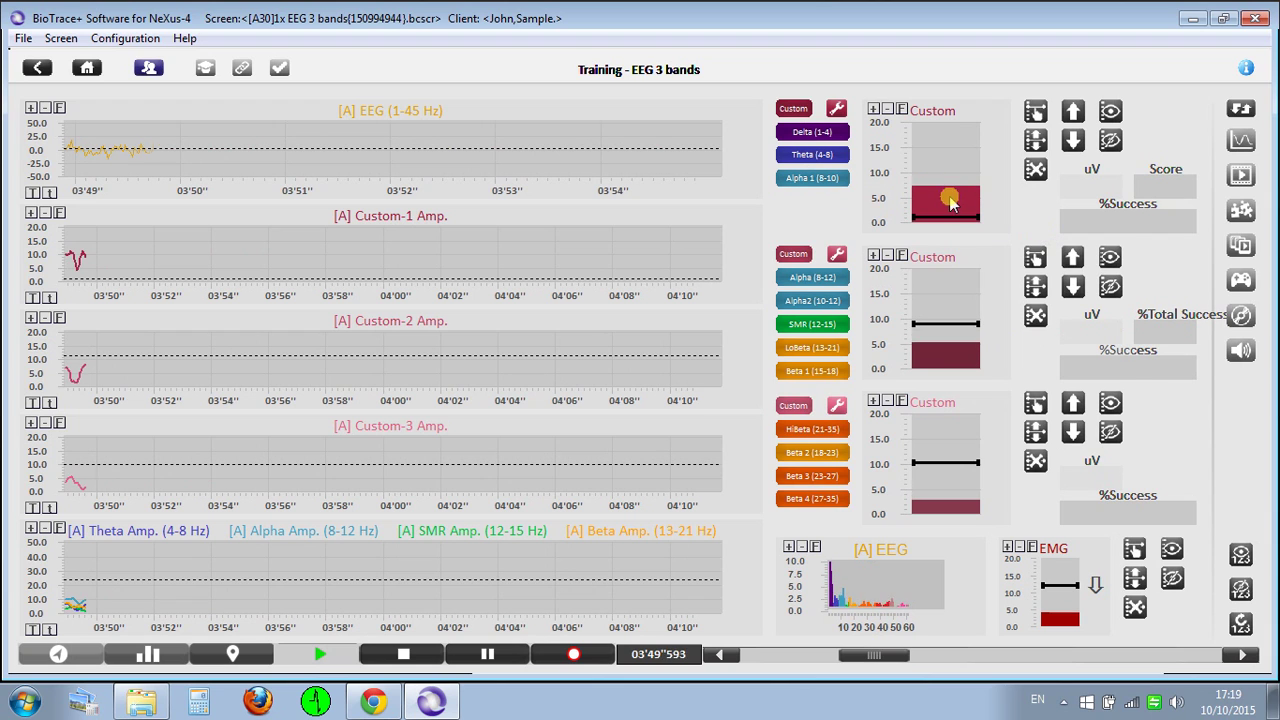
click(1072, 141)
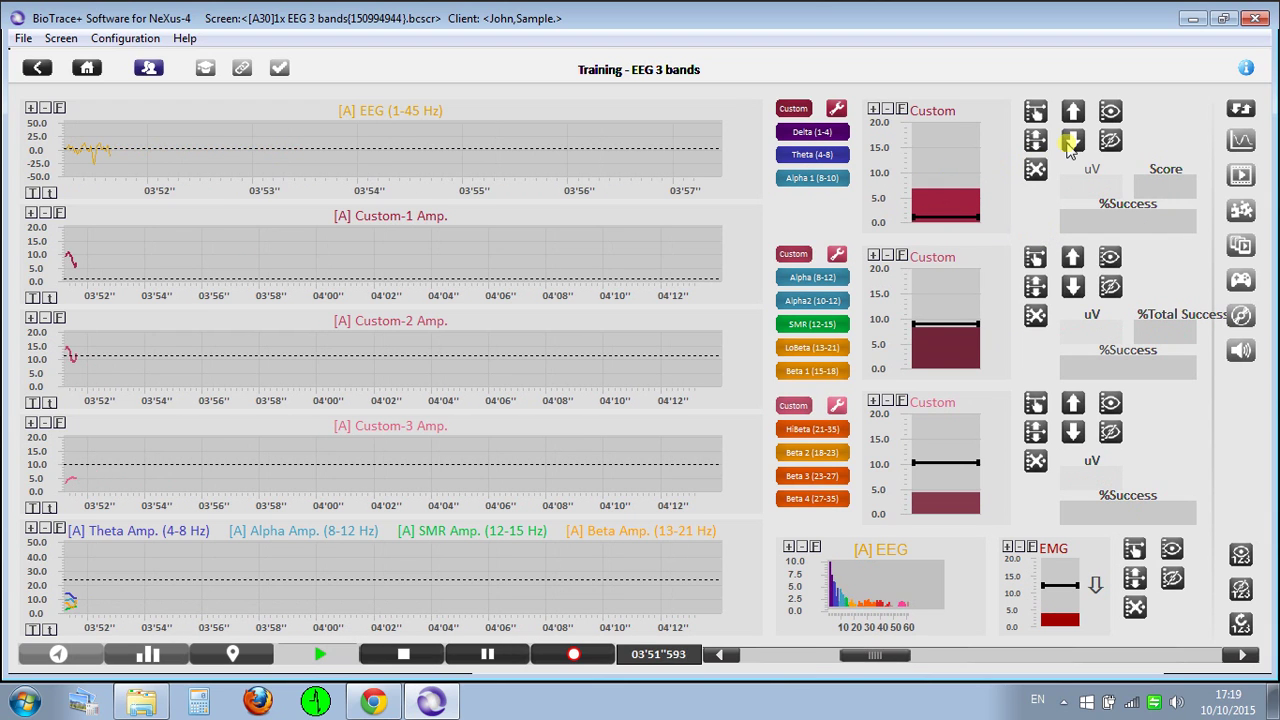
click(1072, 111)
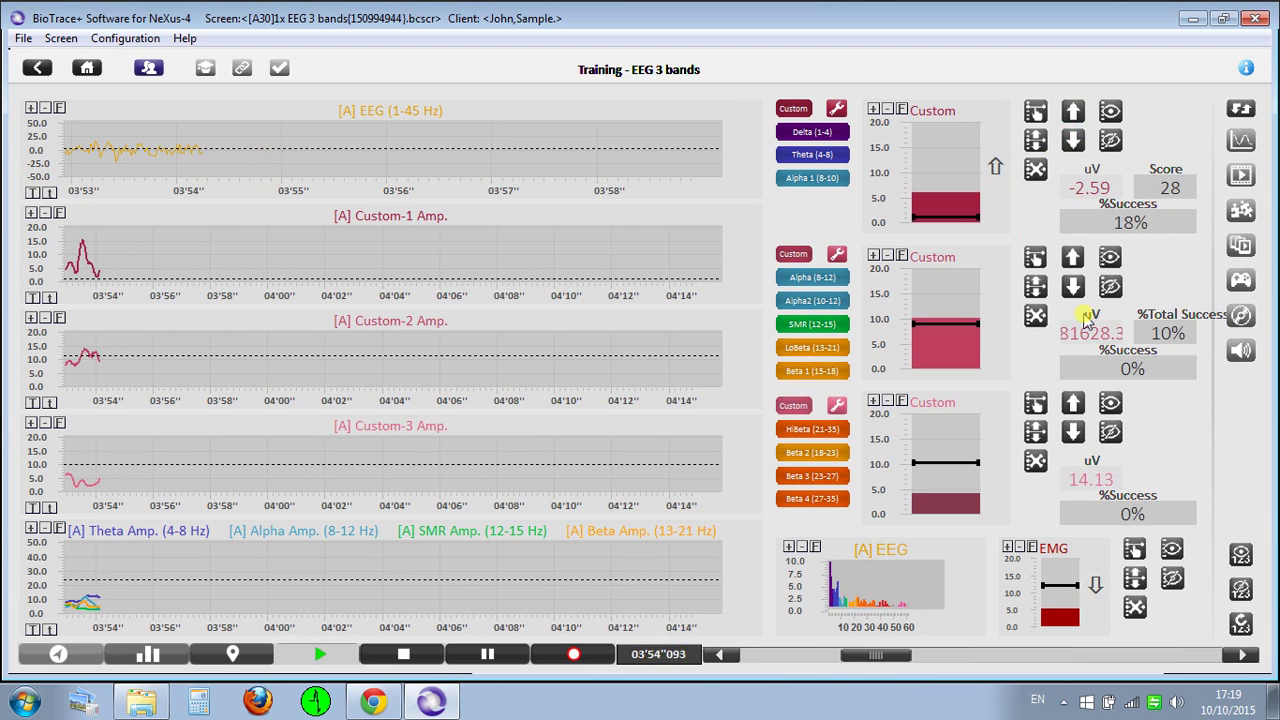
click(1072, 287)
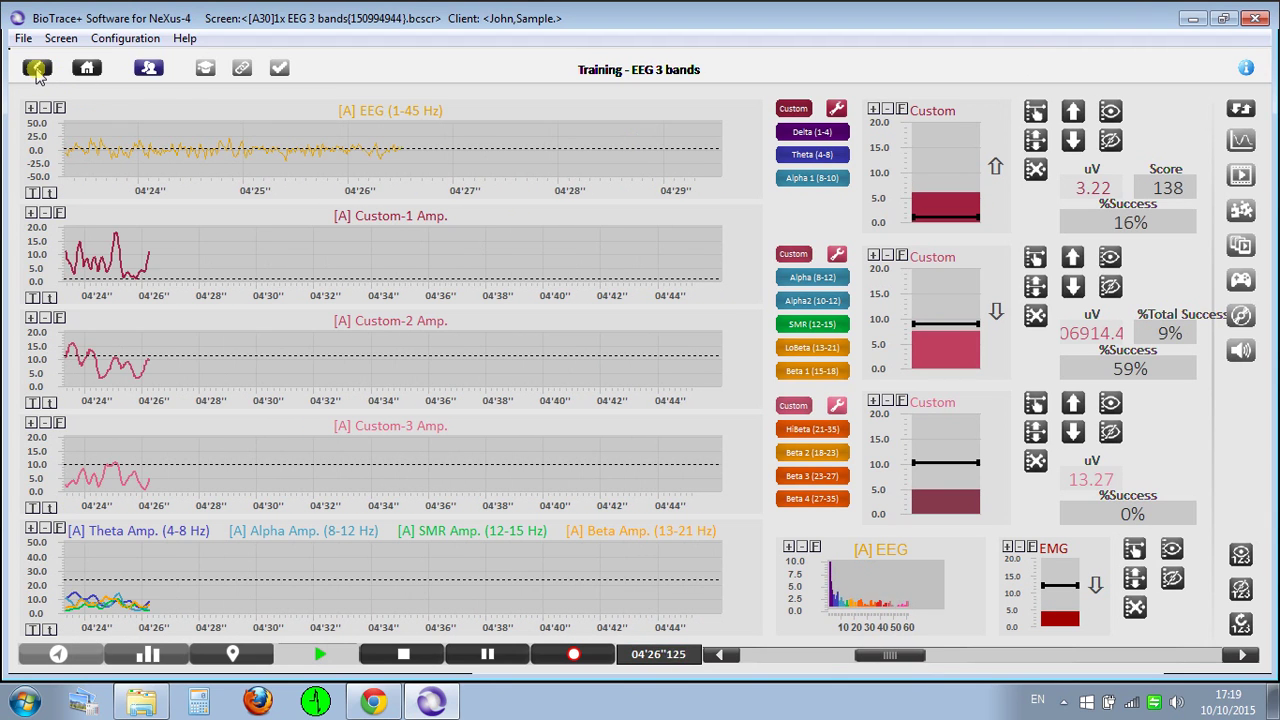
Preview the 2x EEG 2 band and 1x EEG Gamma screens, returning to the EEG list
click(36, 74)
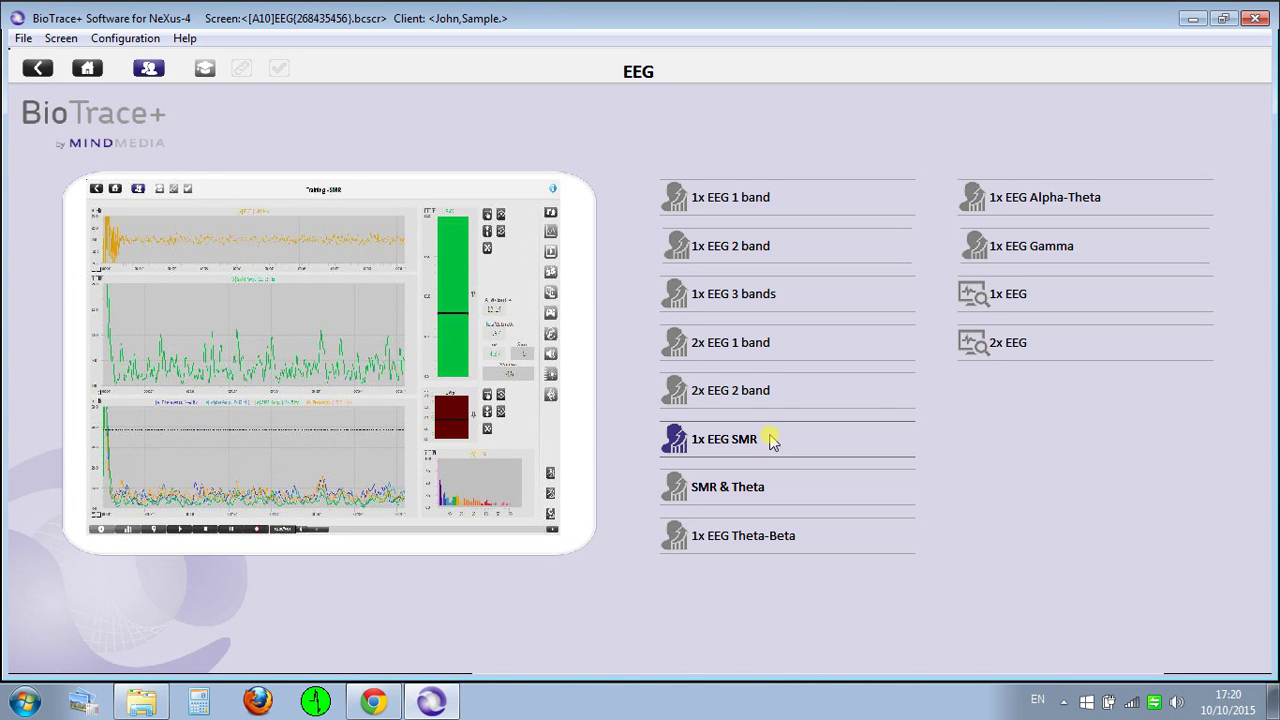
click(745, 391)
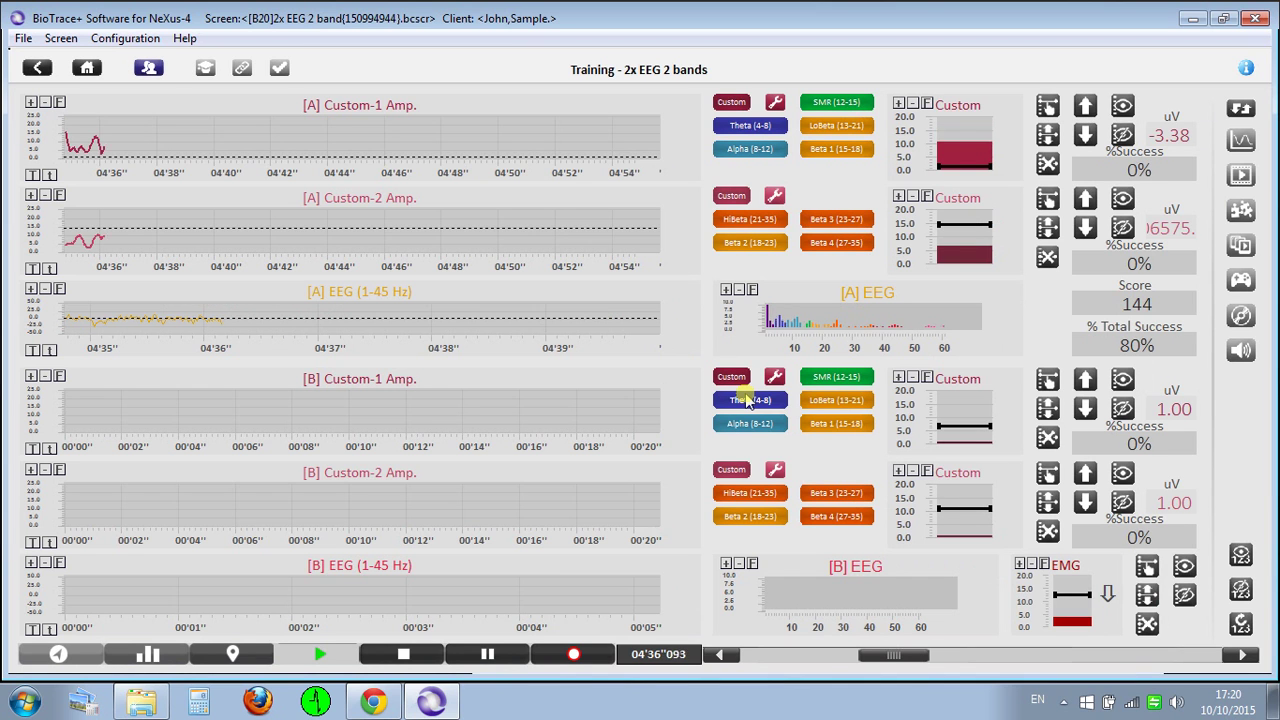
click(30, 62)
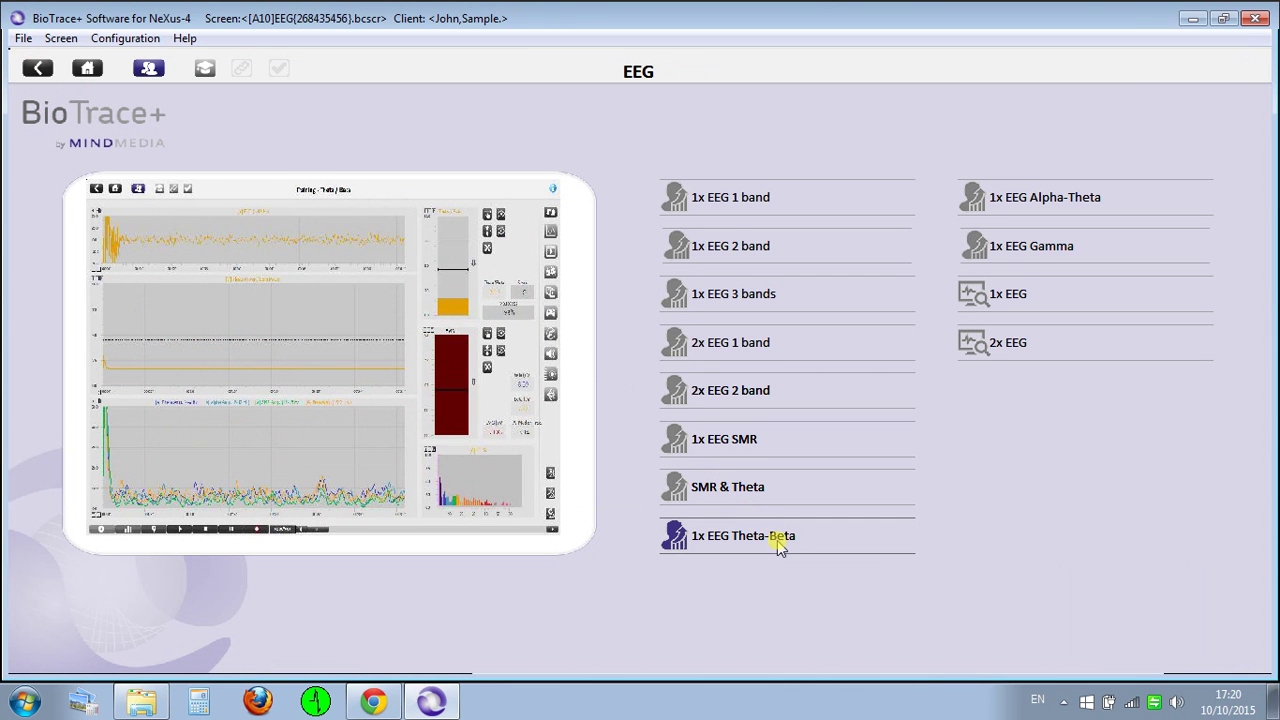
click(1034, 262)
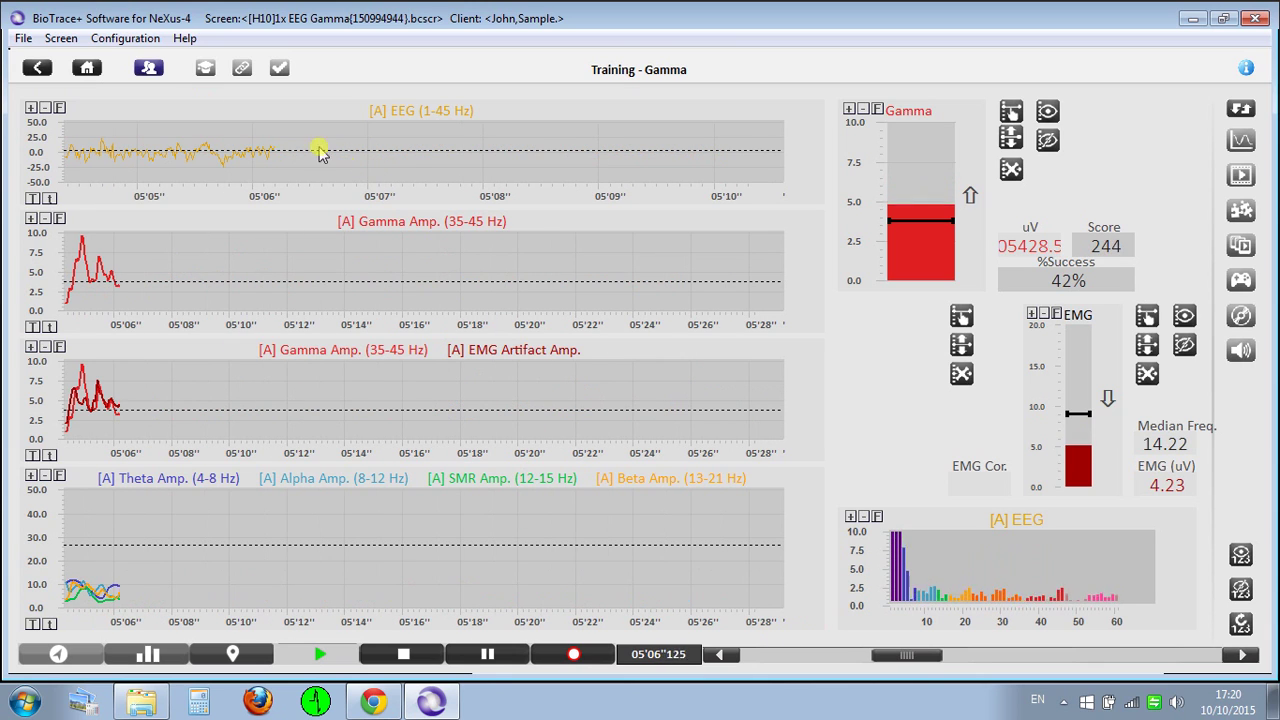
click(38, 70)
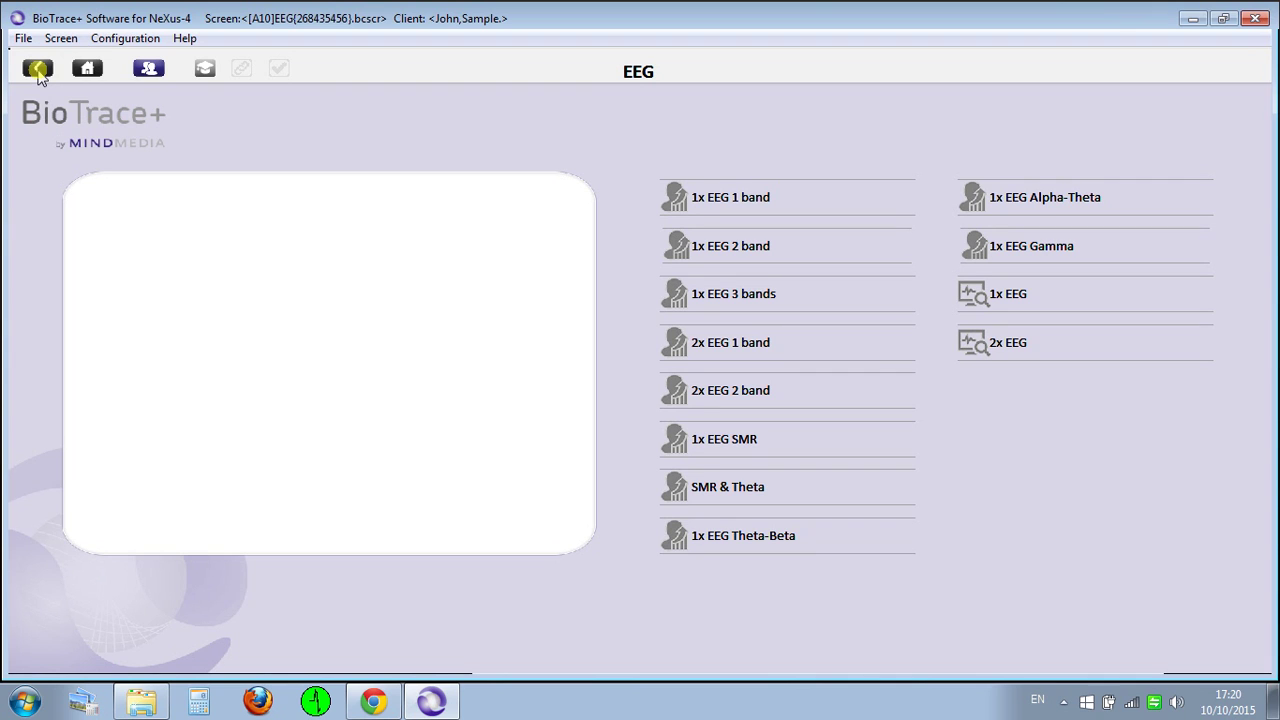
Browse the Z-Score protocols, such as 1 Channel Theta and ZAP, then return to the Signal Library
click(38, 70)
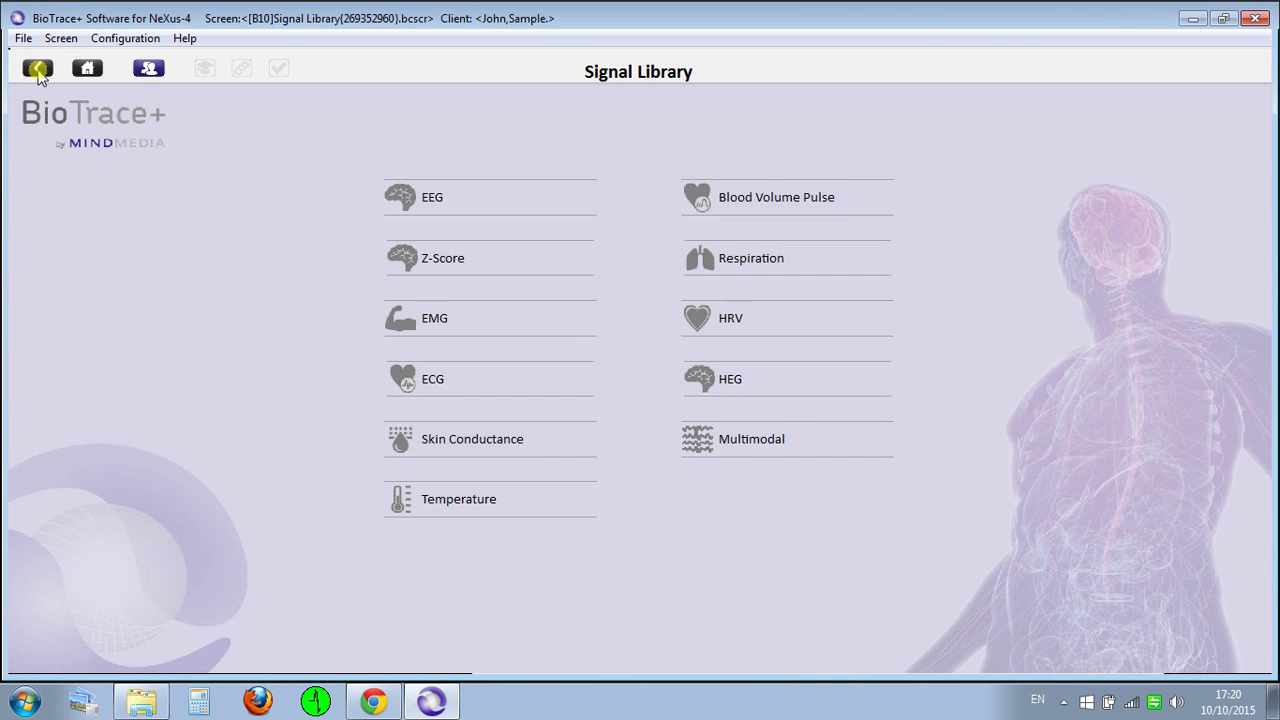
click(475, 264)
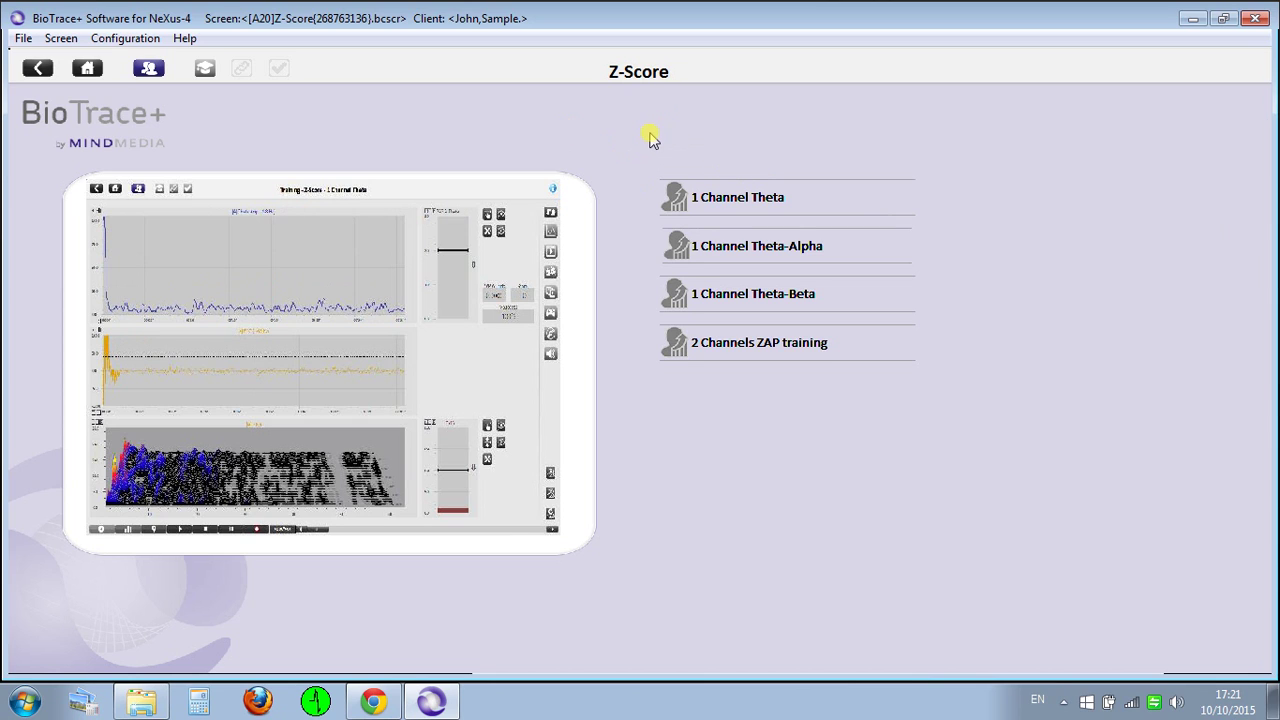
click(33, 70)
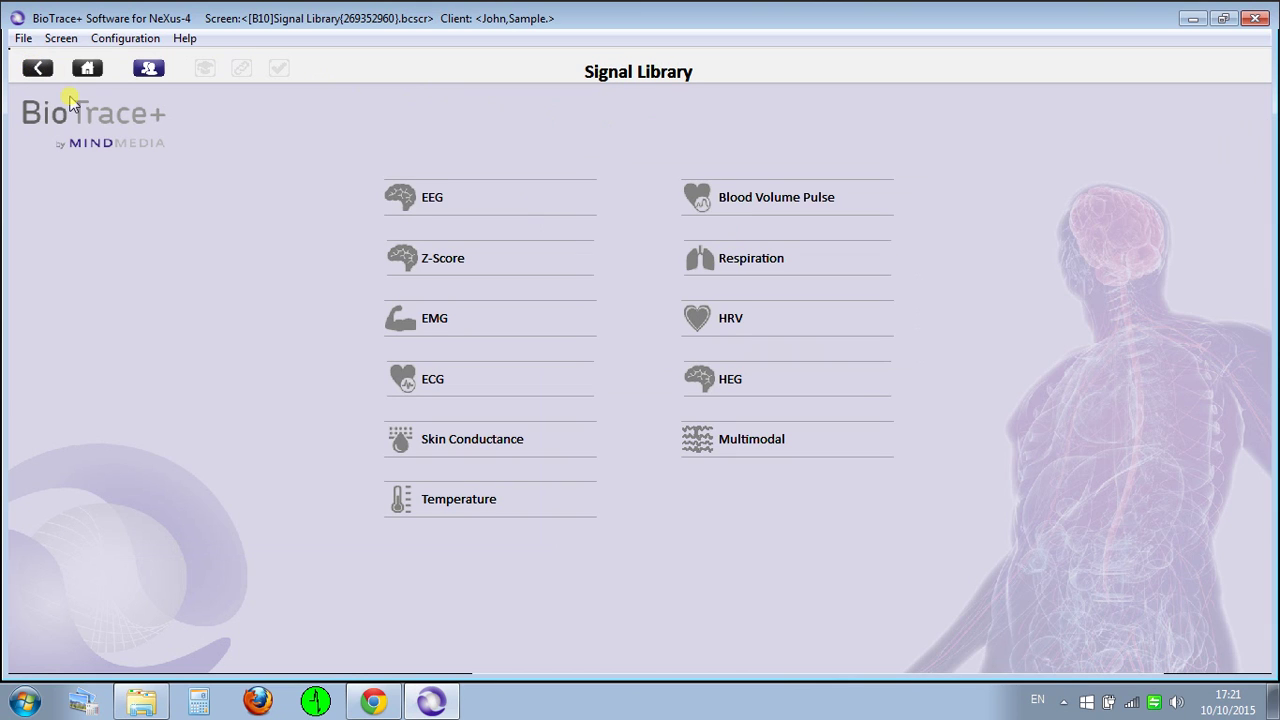
Page through both EMG protocol pages and open the 2x EMG-SC-Temp training screen
click(437, 322)
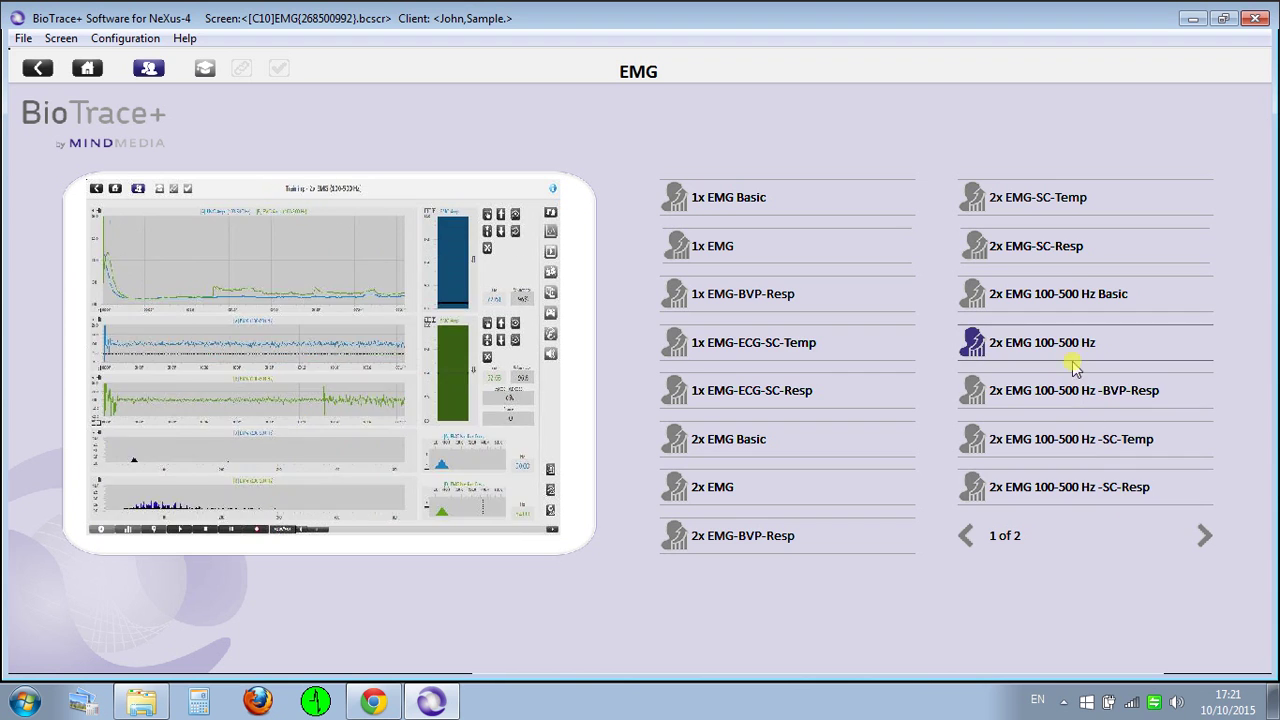
click(1204, 537)
click(968, 536)
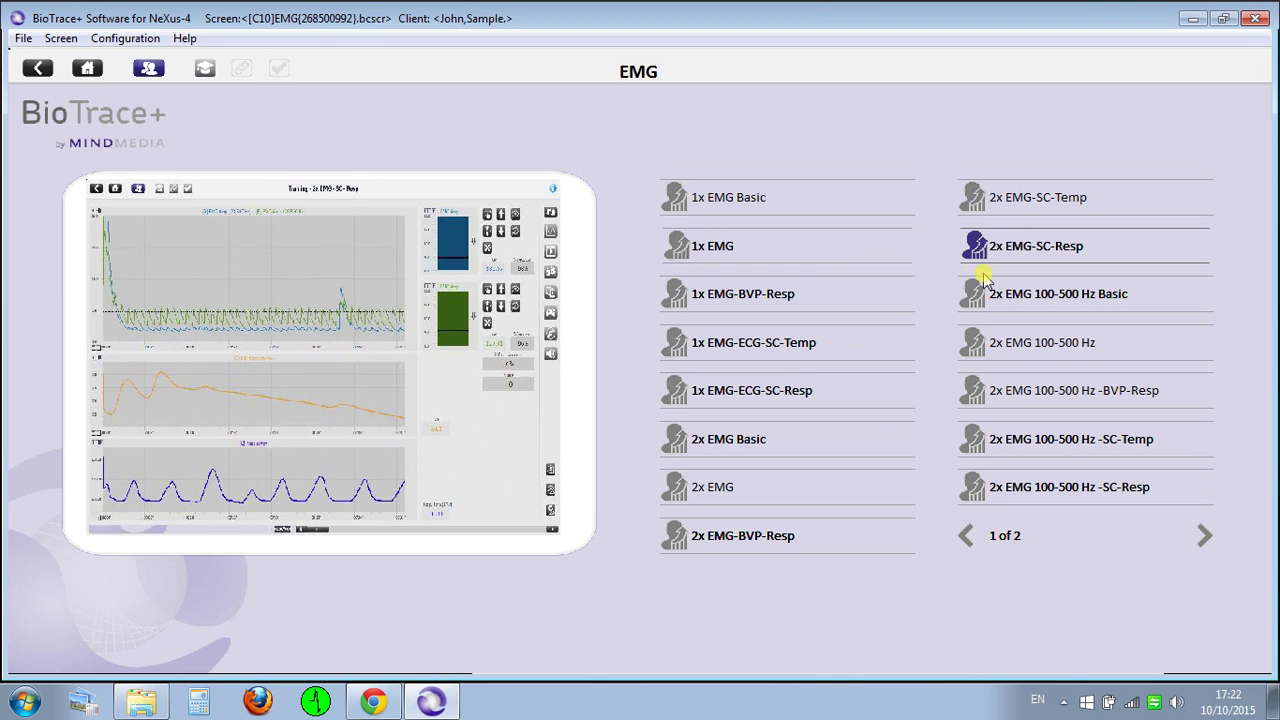
click(1020, 203)
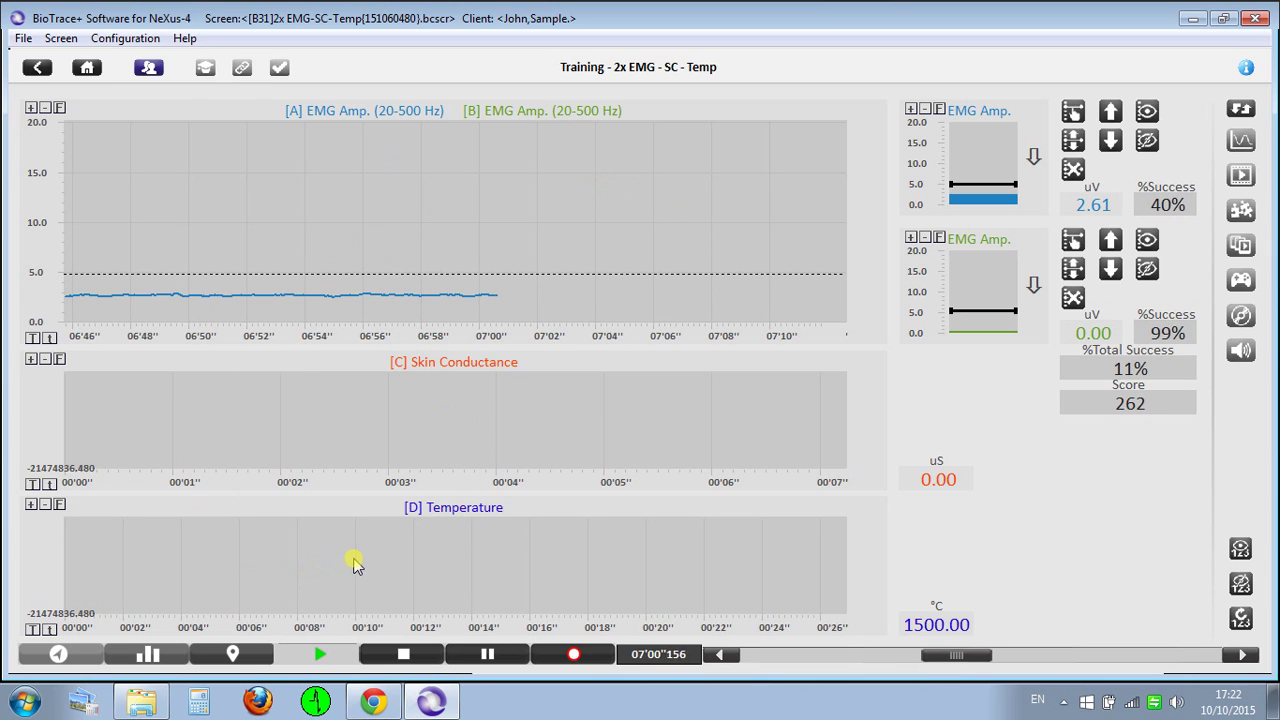
click(32, 64)
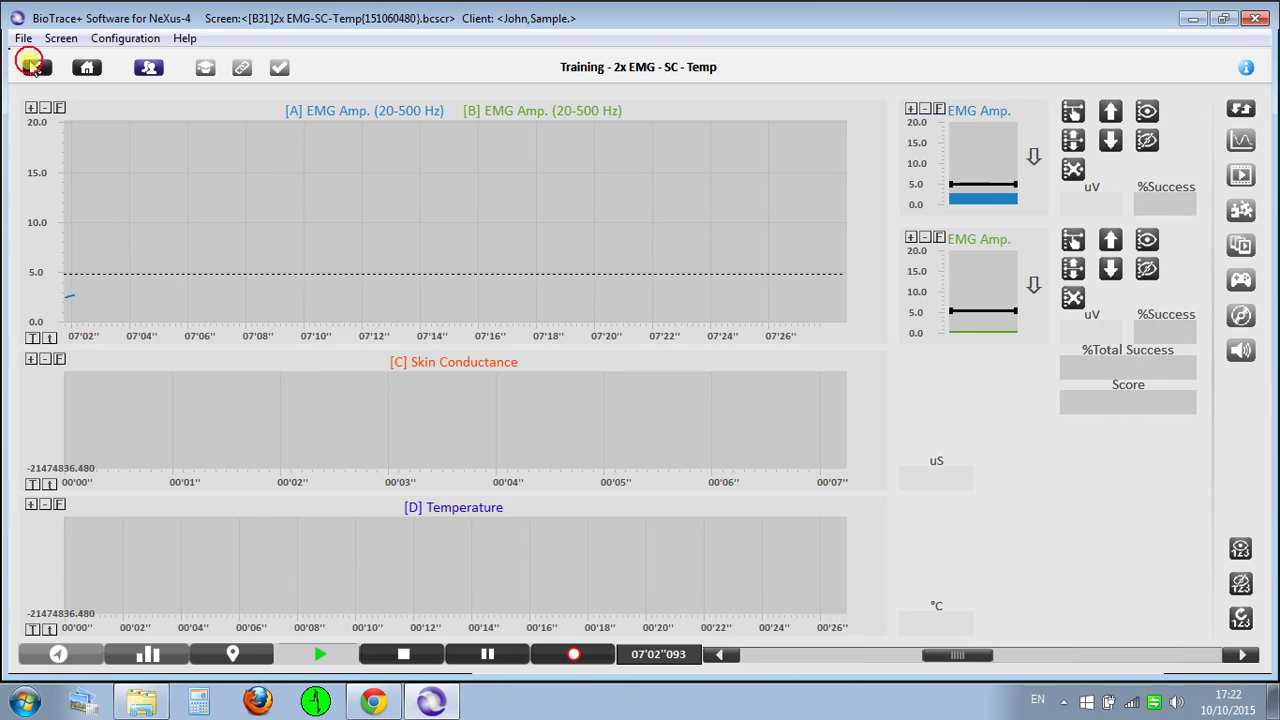
Open ECG > HRV Coherence, dismiss the cannot-load-session warning, and stop the running replay
click(34, 66)
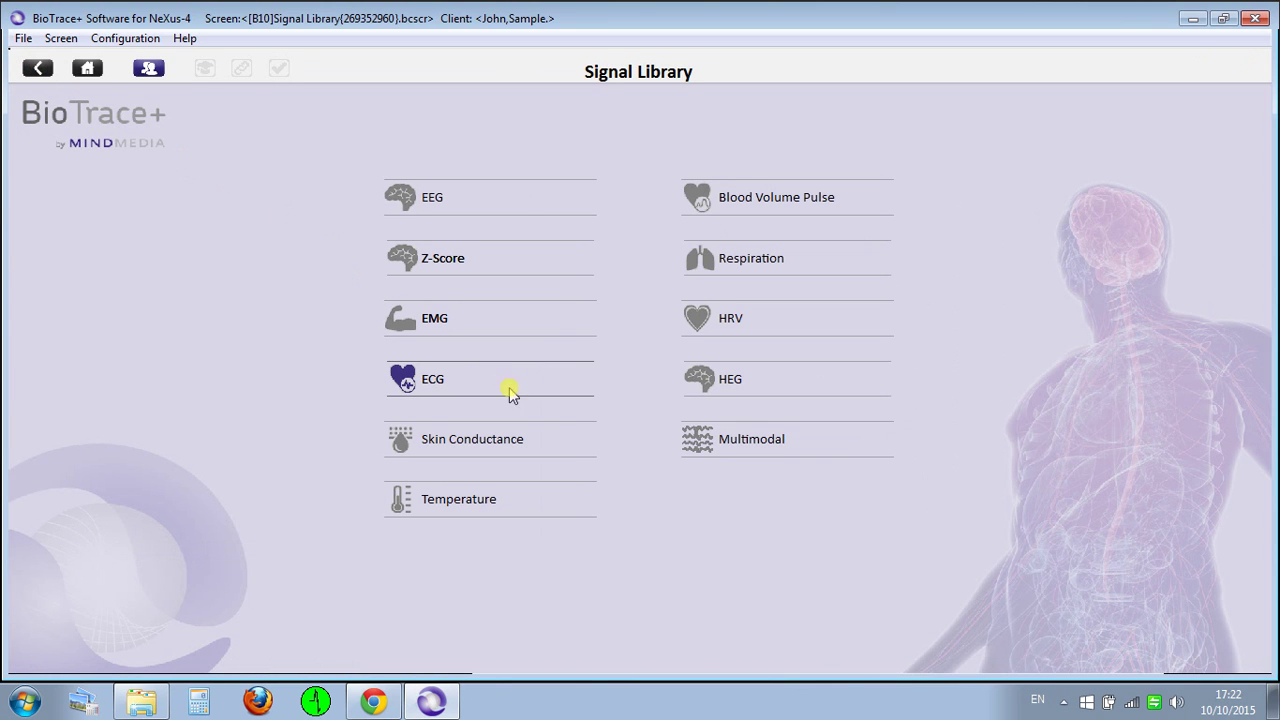
click(480, 378)
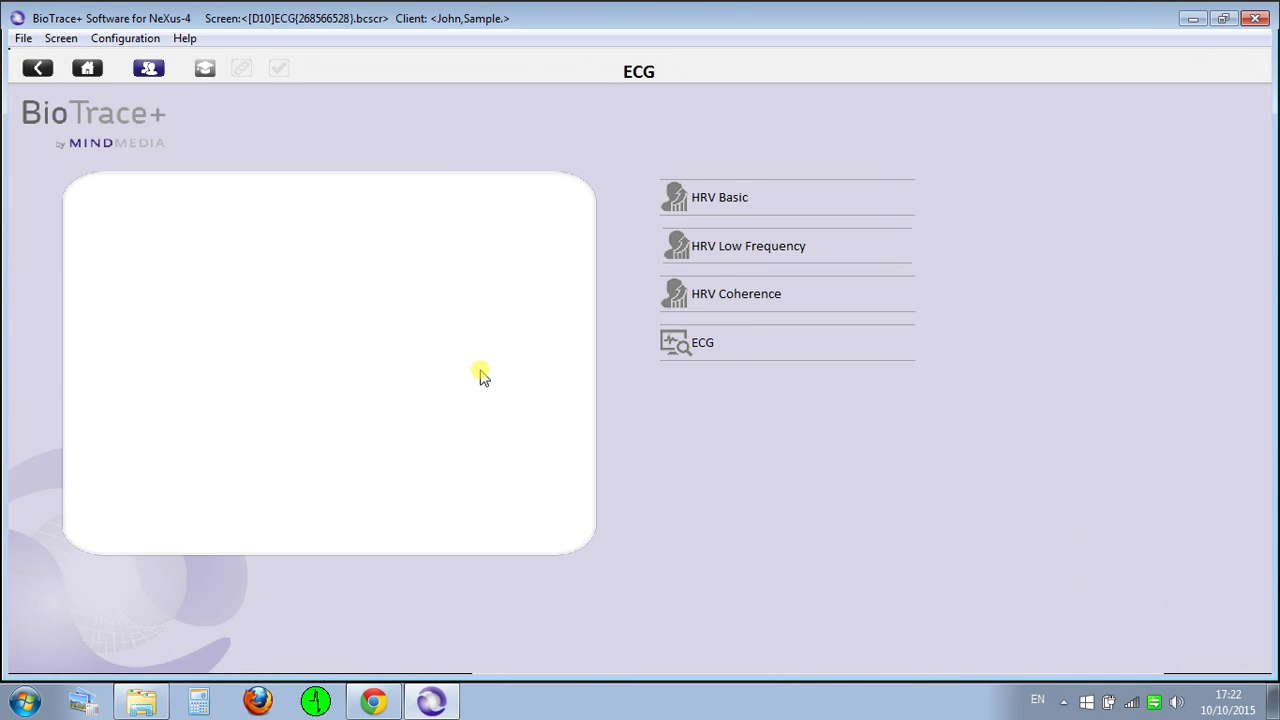
mouse_move(716, 210)
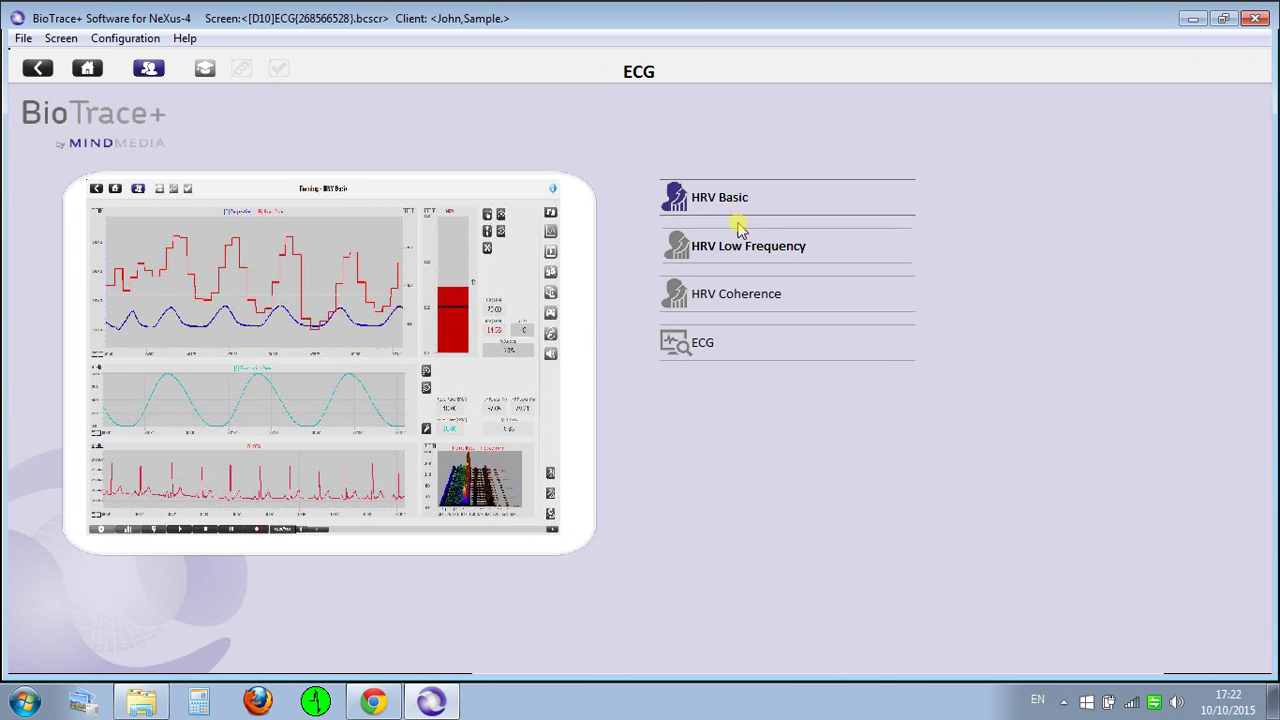
click(731, 296)
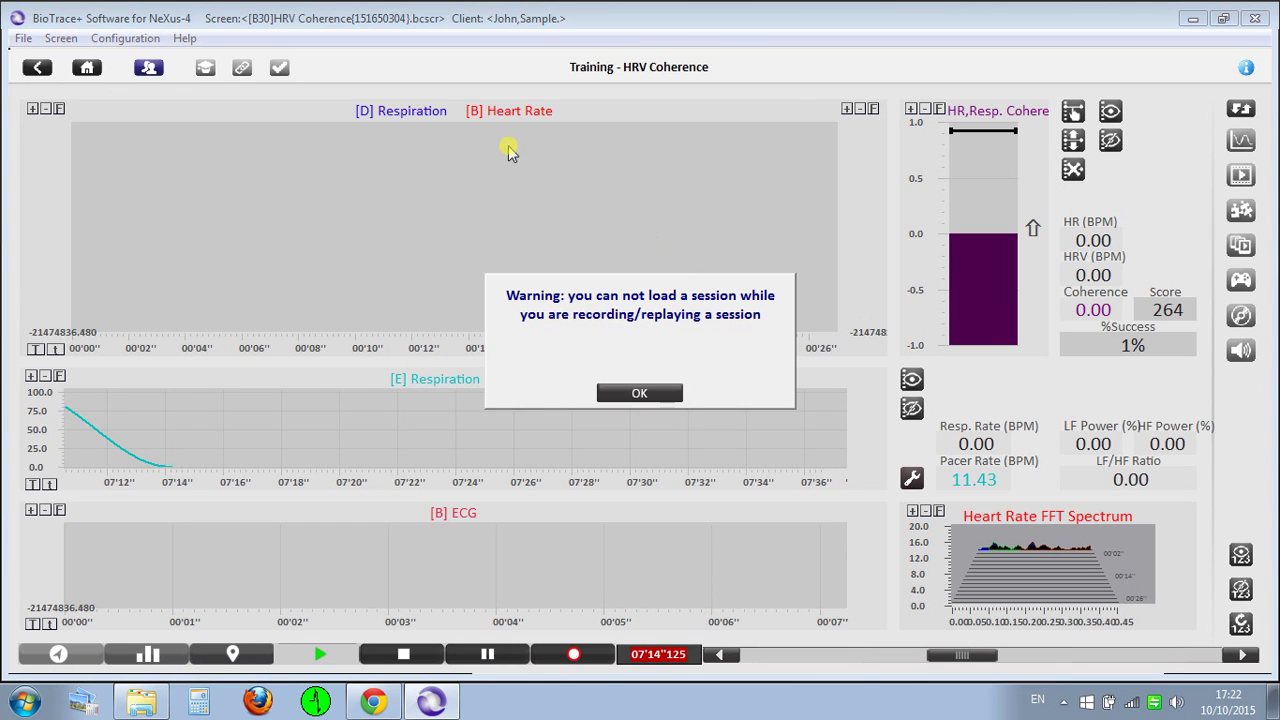
click(640, 392)
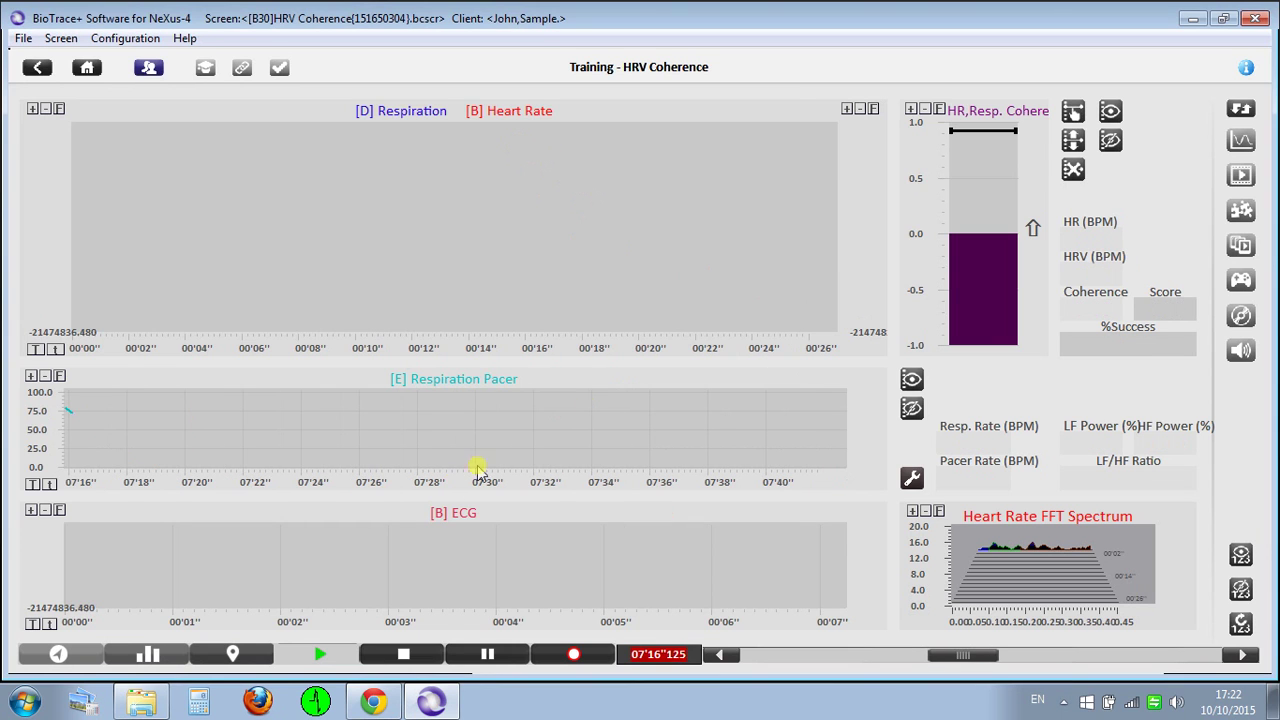
click(404, 658)
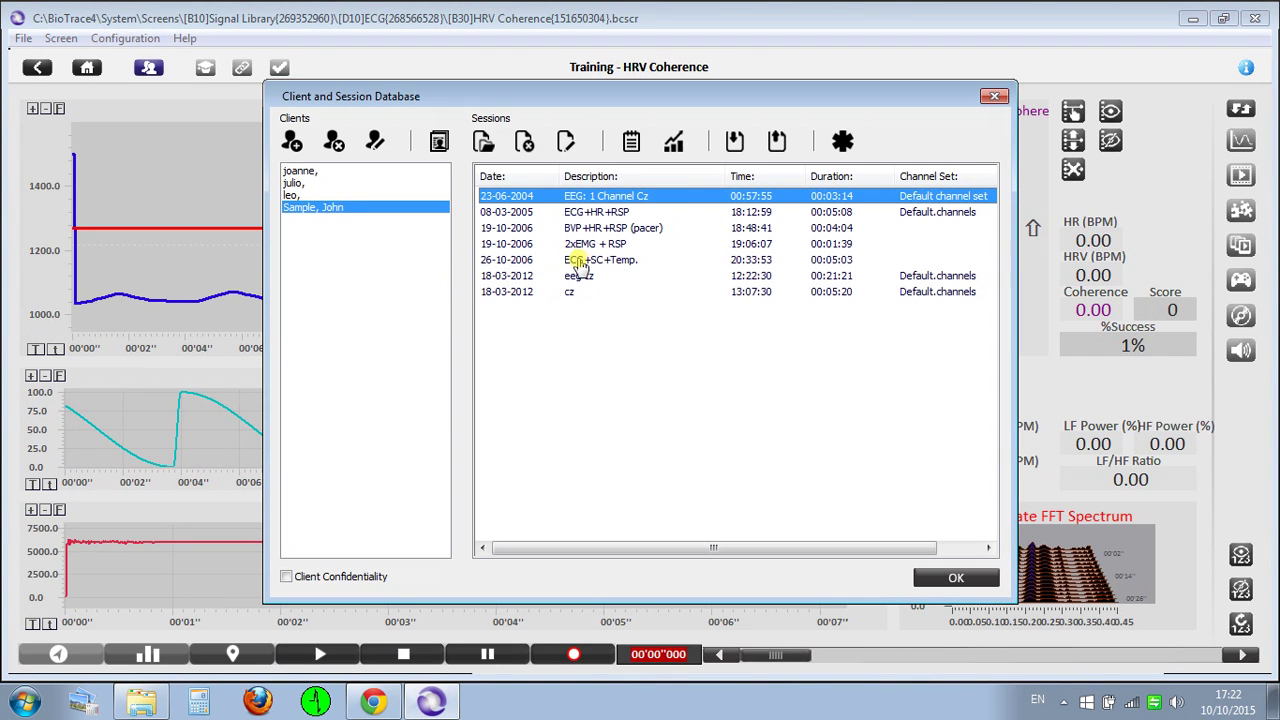
Load the 26-10-2006 ECG+SC+Temp. session, briefly replay it, then reload it from the session database
click(578, 262)
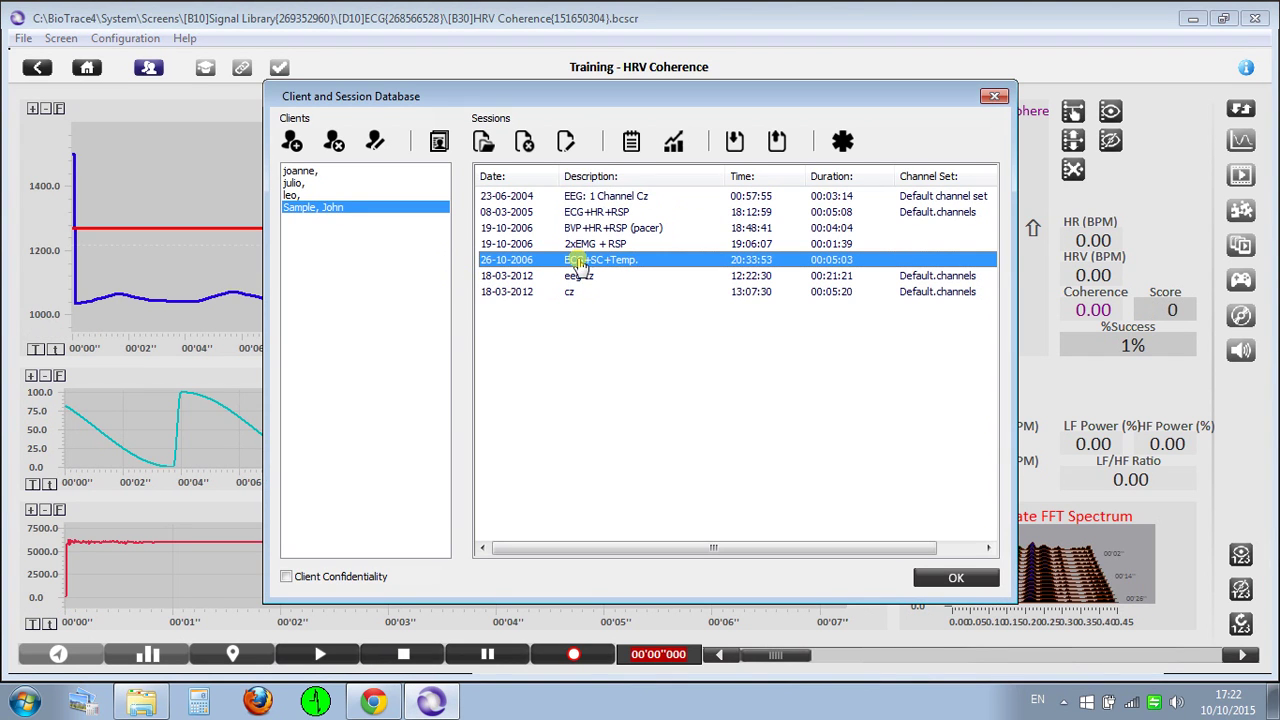
click(945, 580)
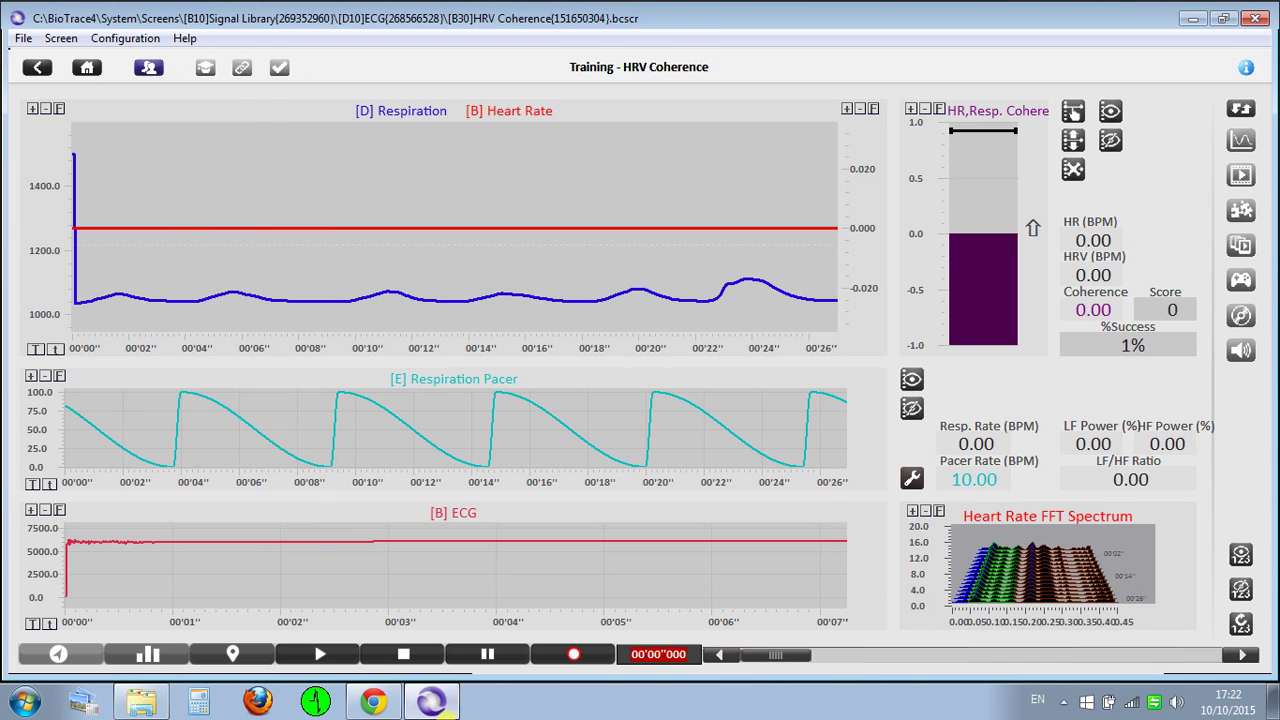
click(318, 656)
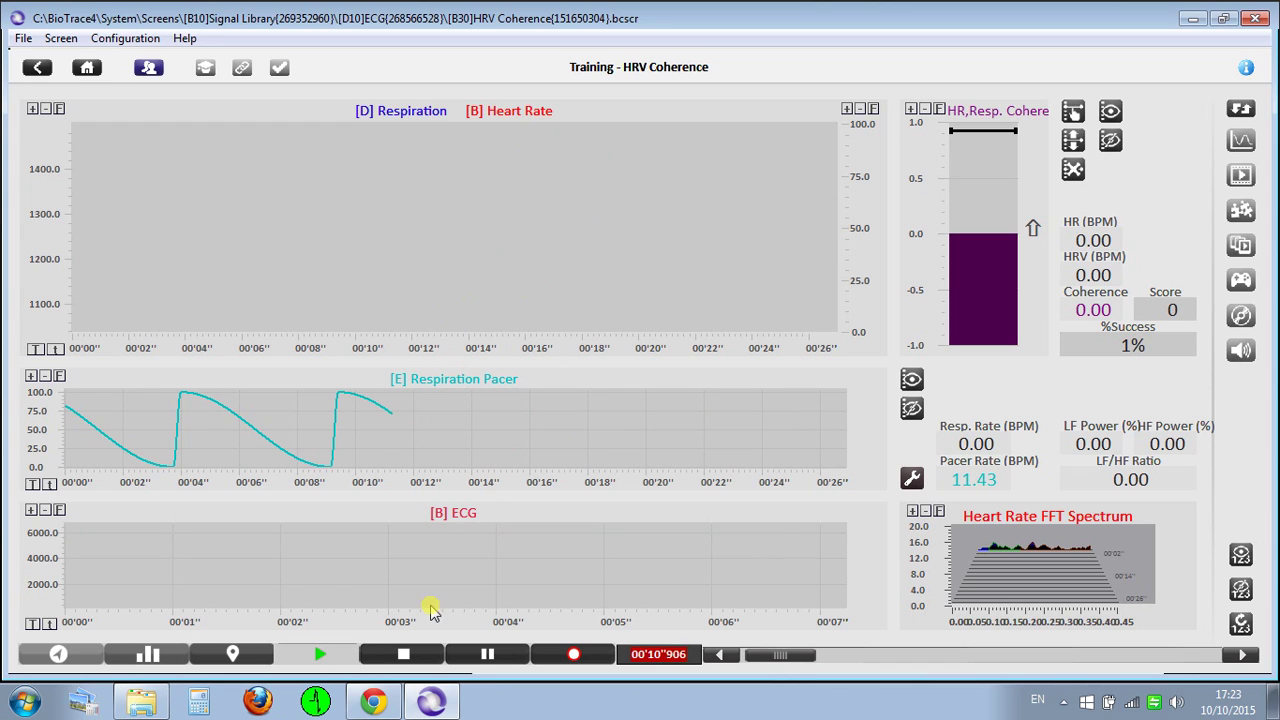
click(401, 653)
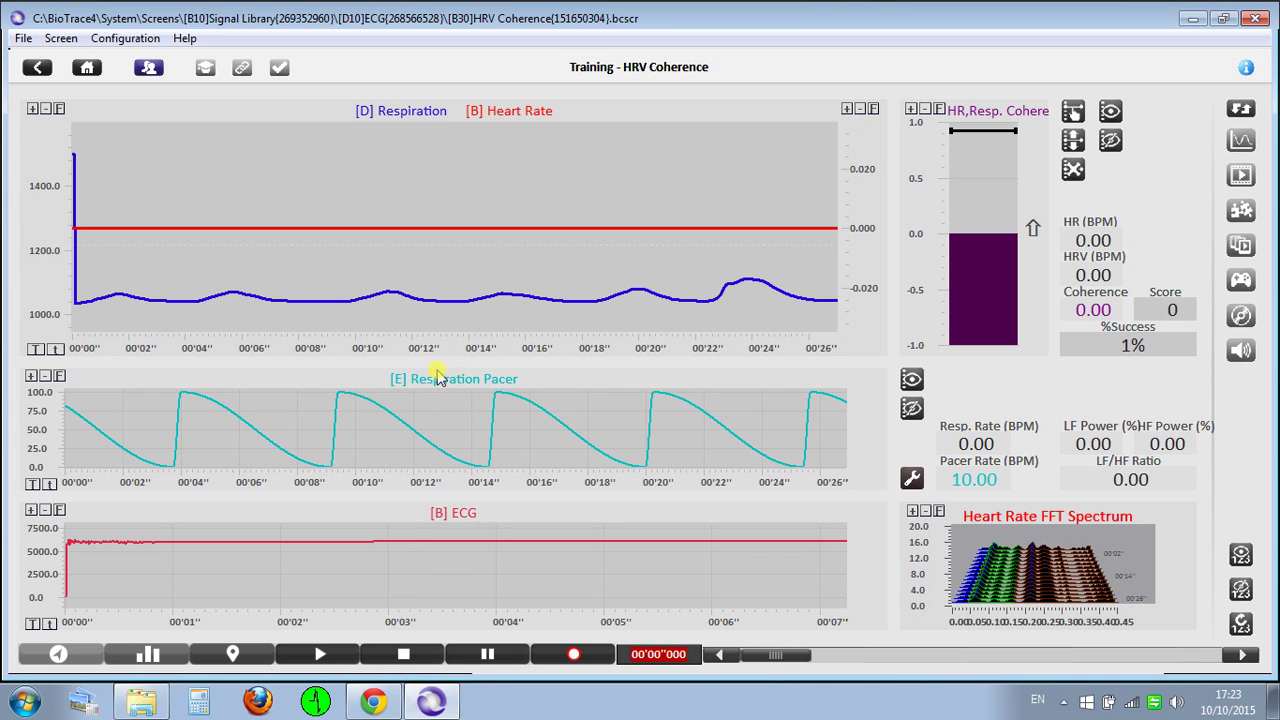
key(ctrl+o)
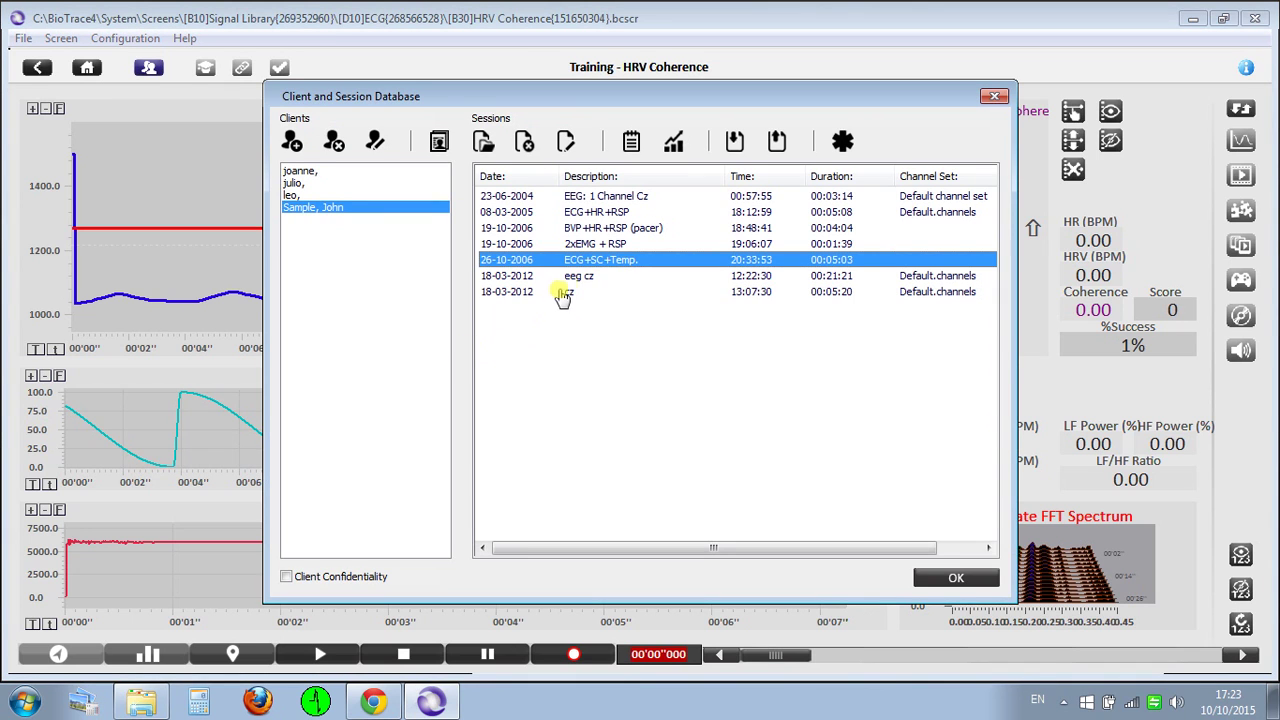
double_click(610, 262)
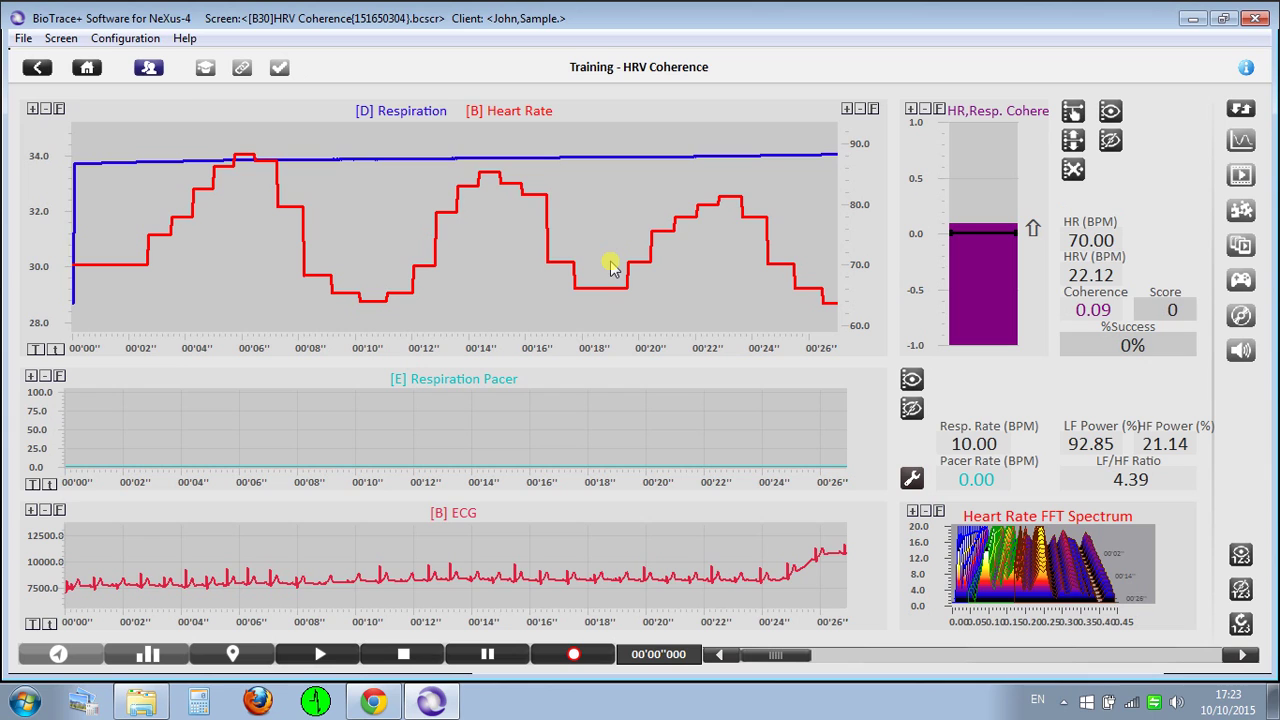
Replay the loaded ECG+SC+Temp. session on the HRV Coherence screen from the start
click(316, 655)
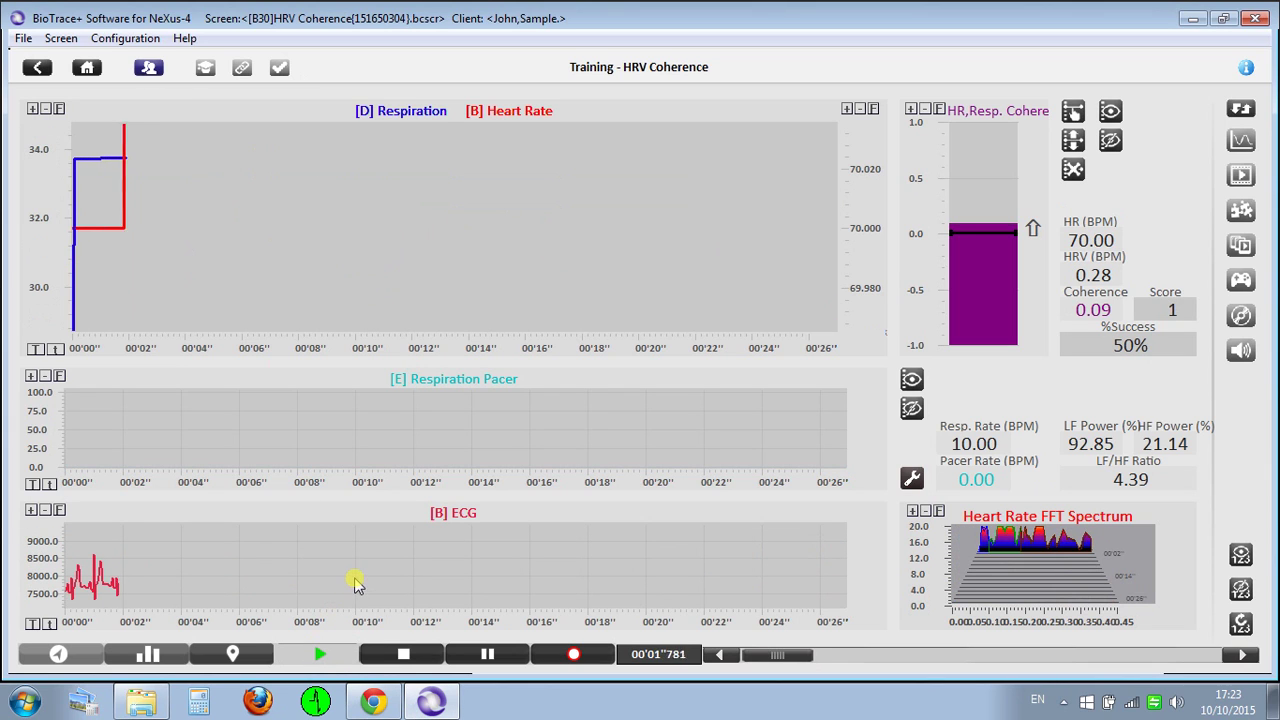